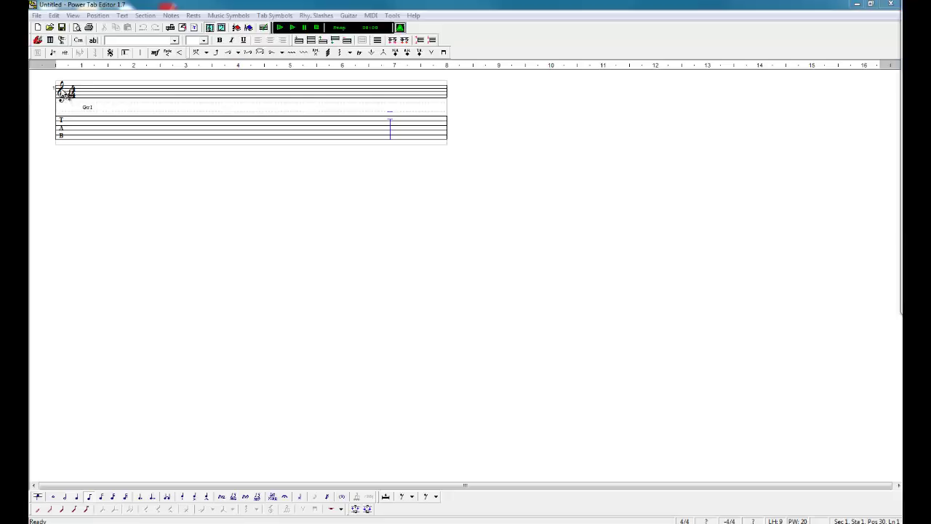
Step: Switch the score to bass notation, then back to guitar notation
left_click(73, 16)
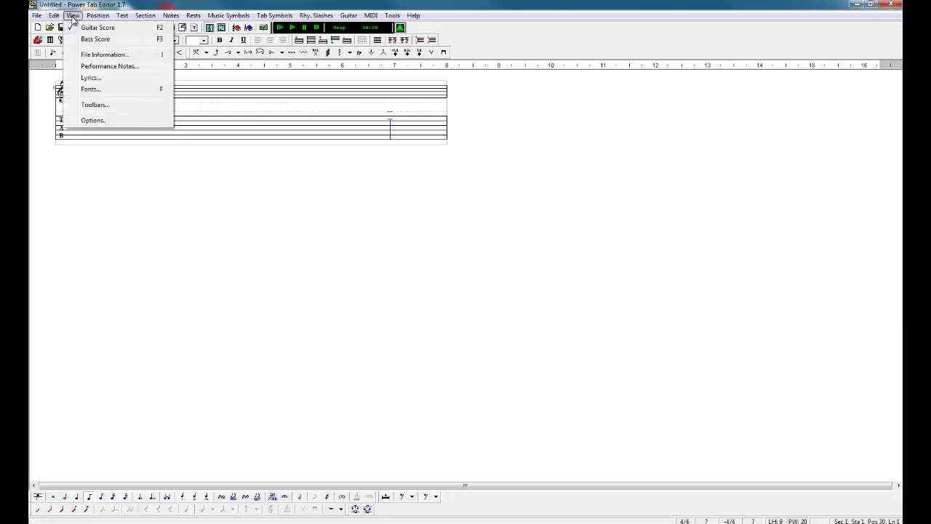
left_click(86, 40)
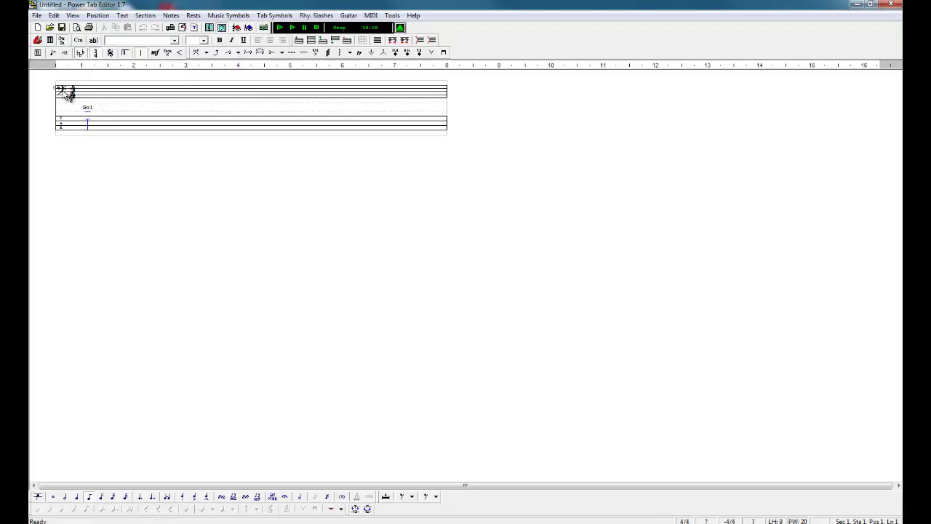
left_click(72, 16)
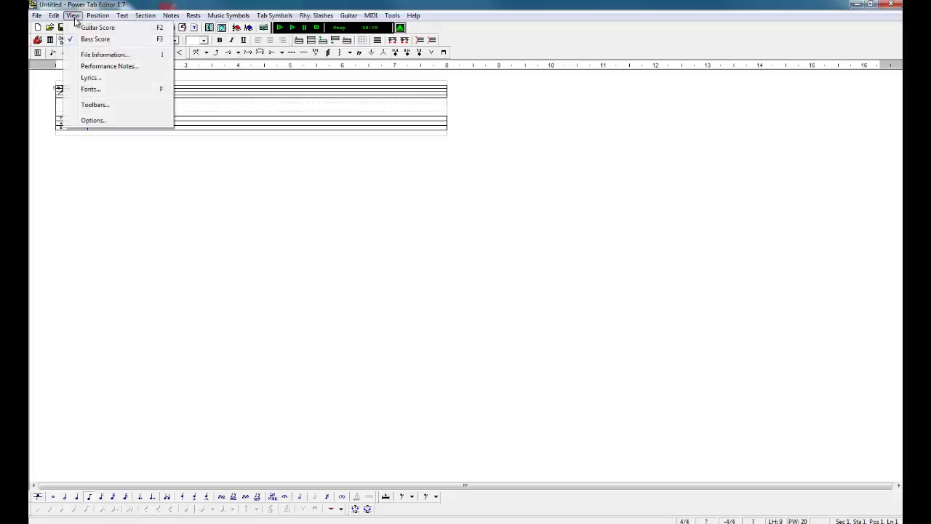
left_click(97, 28)
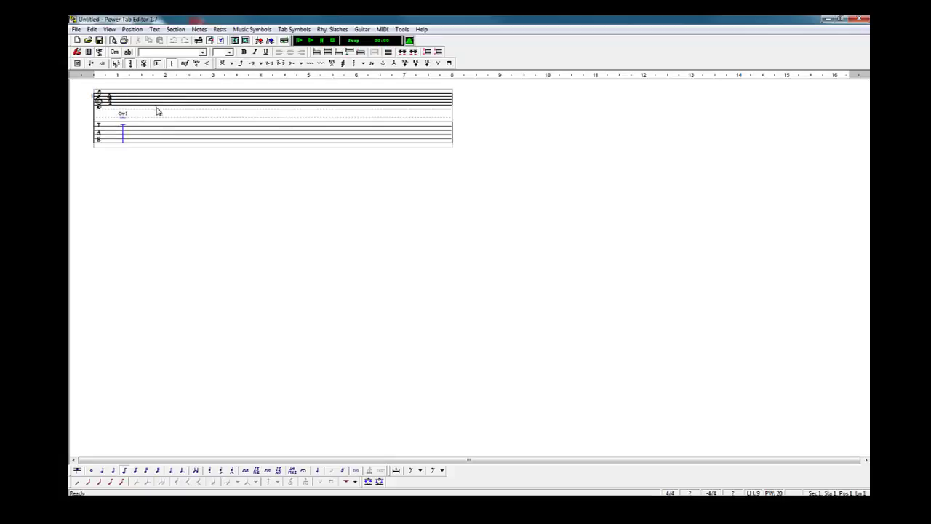
Step: Insert bar lines ending the first and second measures on the guitar staff
left_click(191, 134)
key("b")
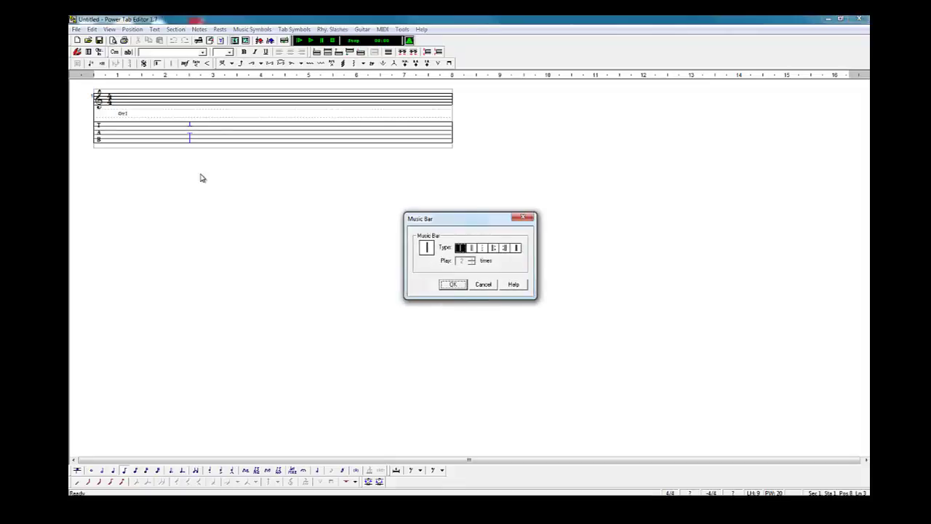
left_click(453, 285)
left_click(239, 140)
left_click(271, 134)
left_click(280, 137)
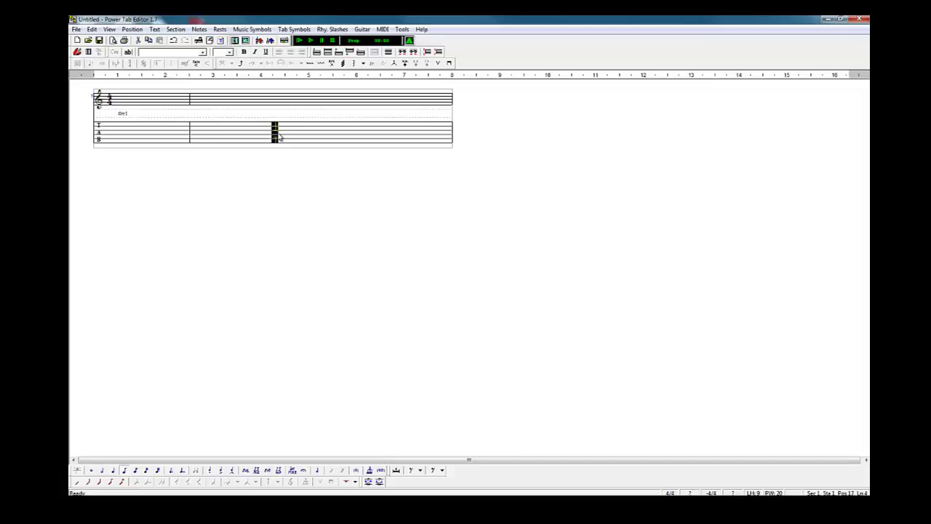
key("shift+backslash")
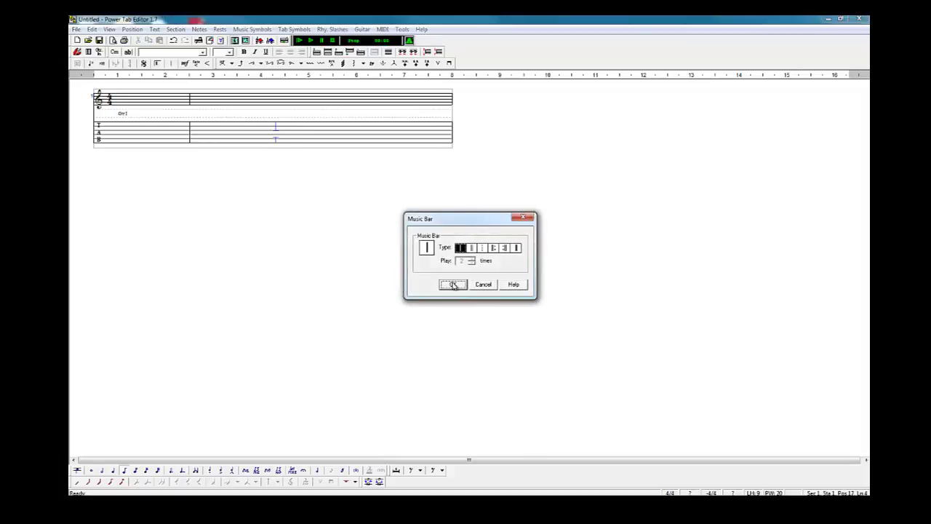
left_click(452, 285)
Step: Insert the third bar line, completing four 4/4 measures
left_click(371, 136)
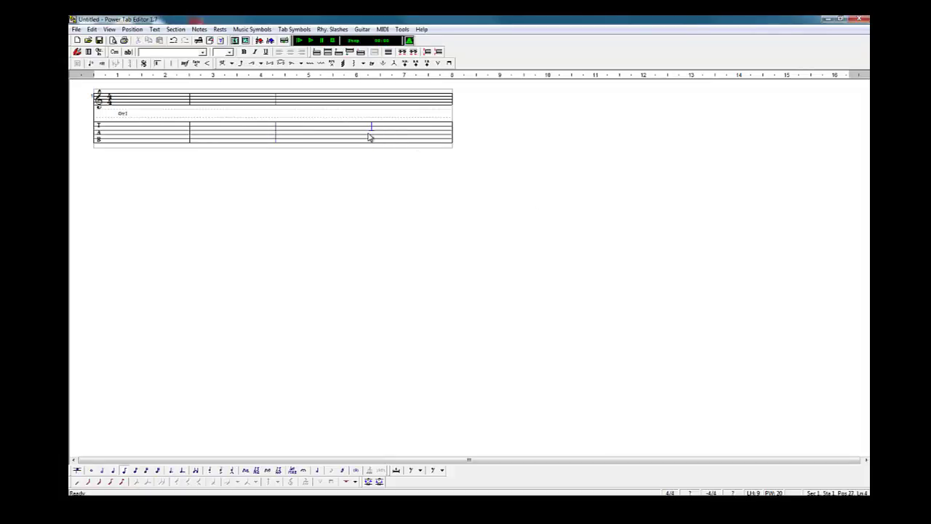
left_click(364, 138)
key("shift+backslash")
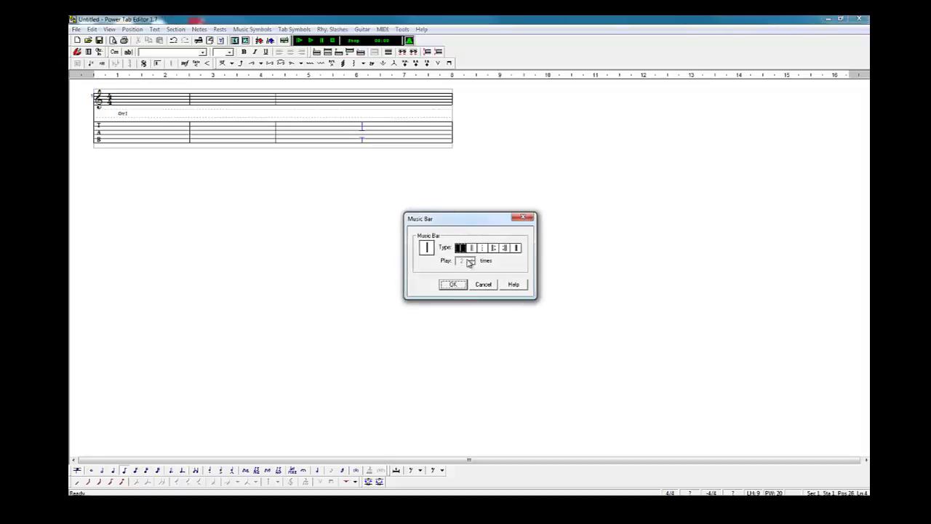
left_click(451, 284)
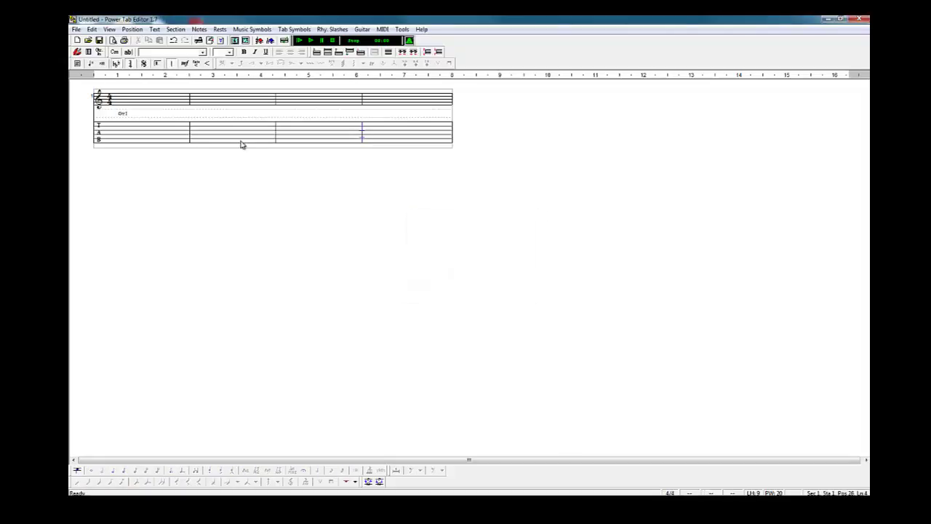
left_click(145, 138)
left_click(133, 132)
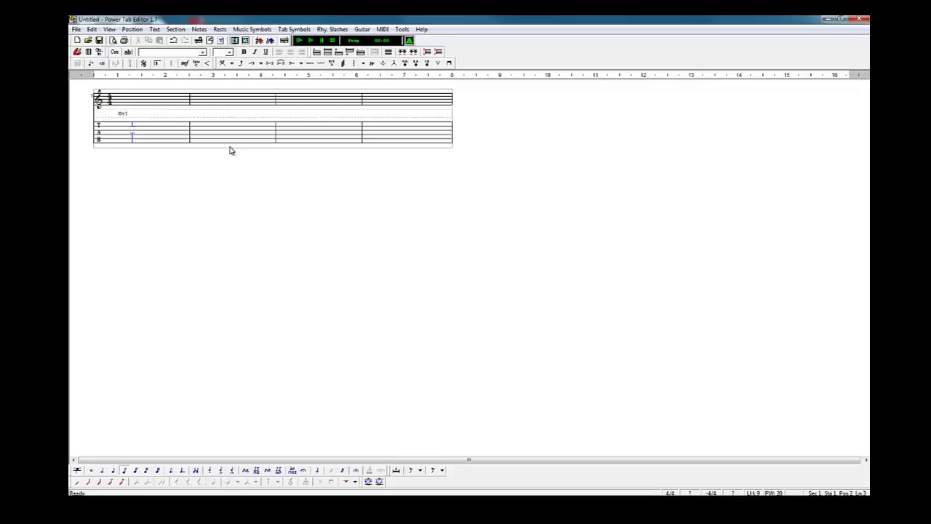
left_click(142, 134)
left_click(408, 142)
left_click(134, 147)
key("0")
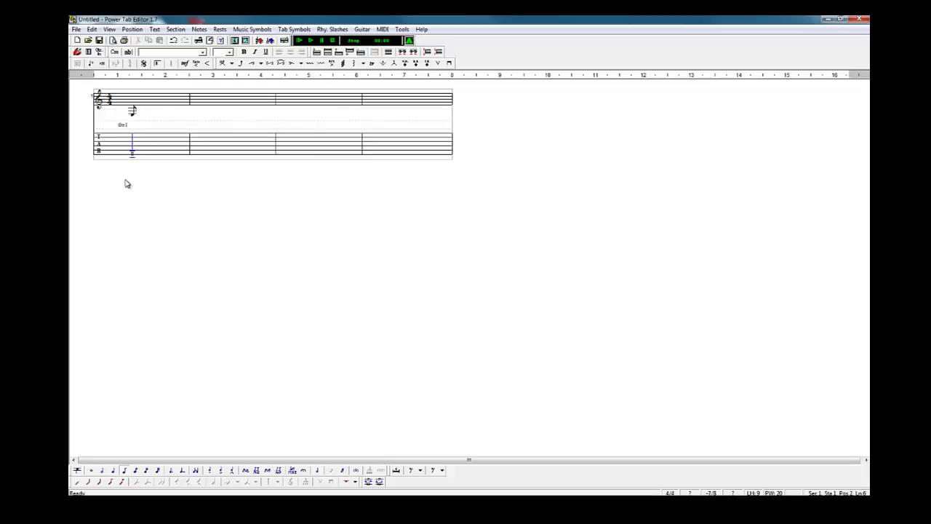
left_click(217, 144)
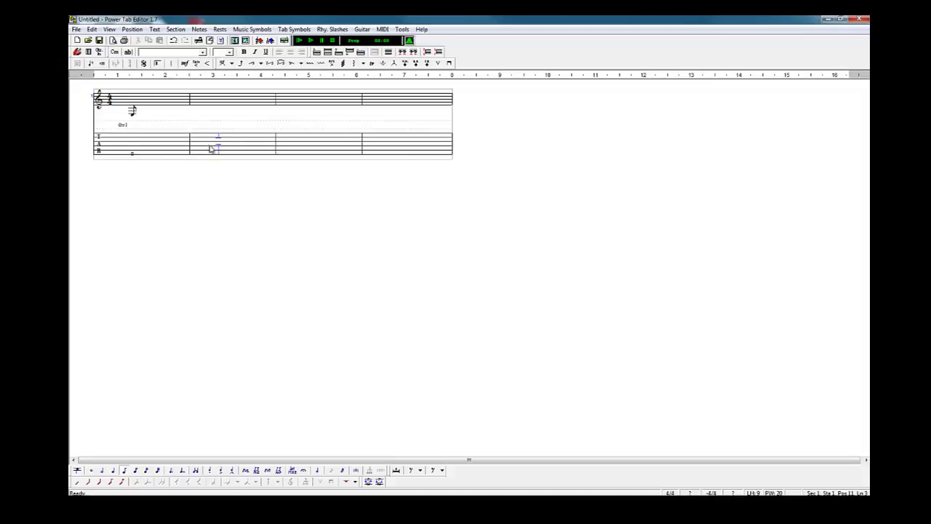
left_click(133, 156)
key("Delete")
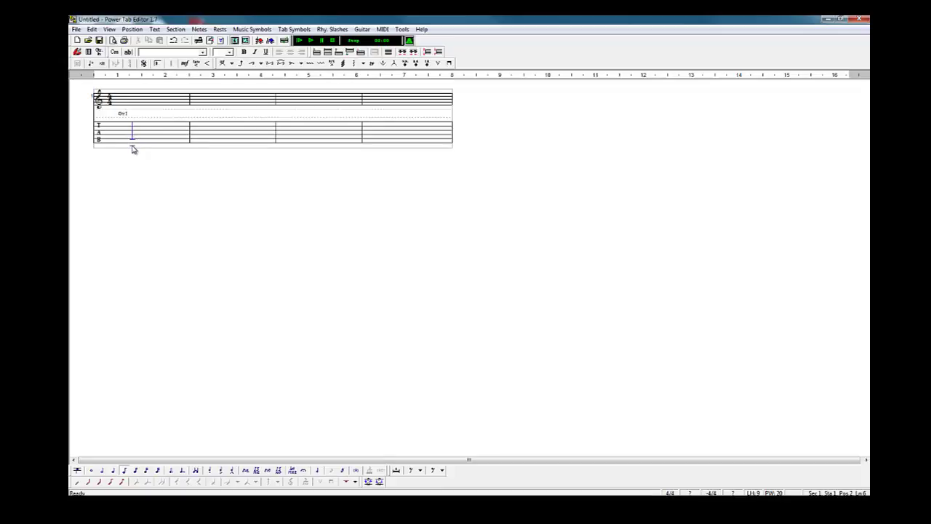
left_click(134, 139)
left_click(133, 137)
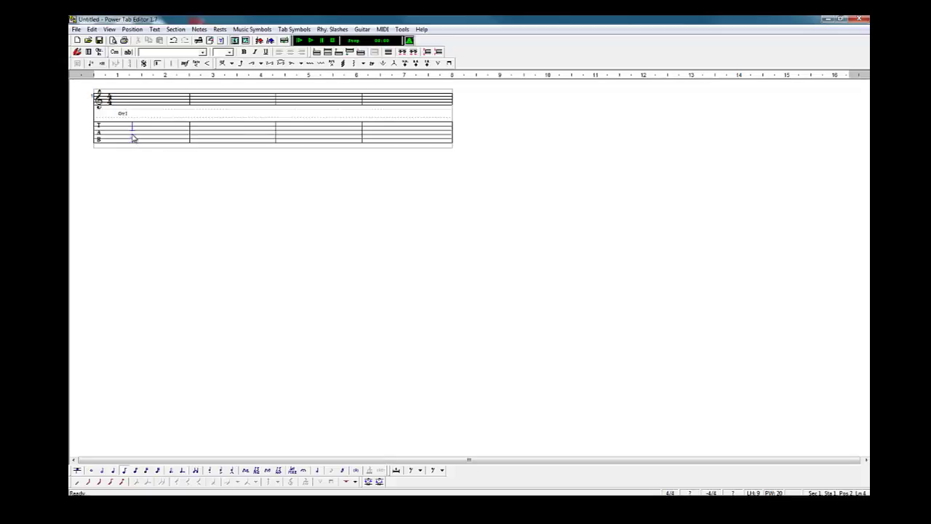
left_click(132, 134)
left_click(134, 125)
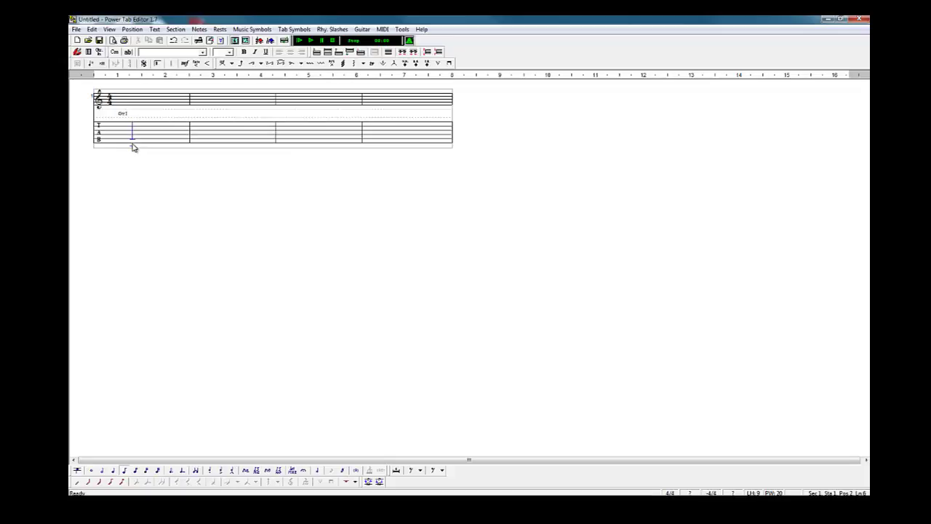
left_click(134, 141)
left_click(132, 136)
left_click(134, 134)
left_click(133, 146)
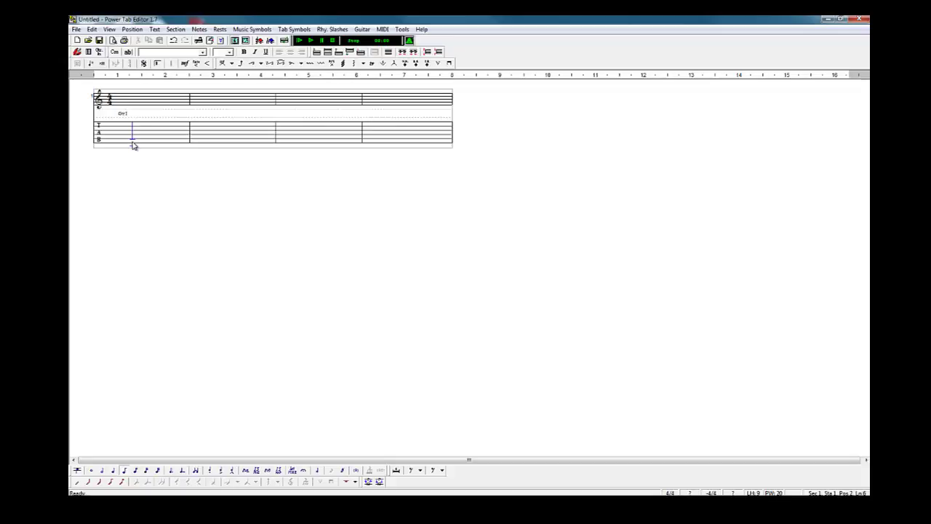
Step: Enter a note on the low E string at bar 1's first beat and change it to fret 13
key("0")
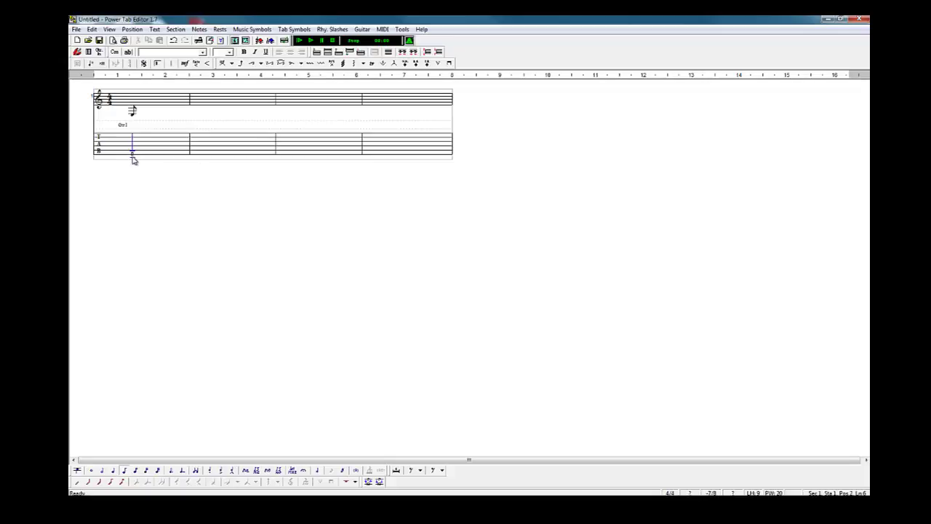
left_click(219, 149)
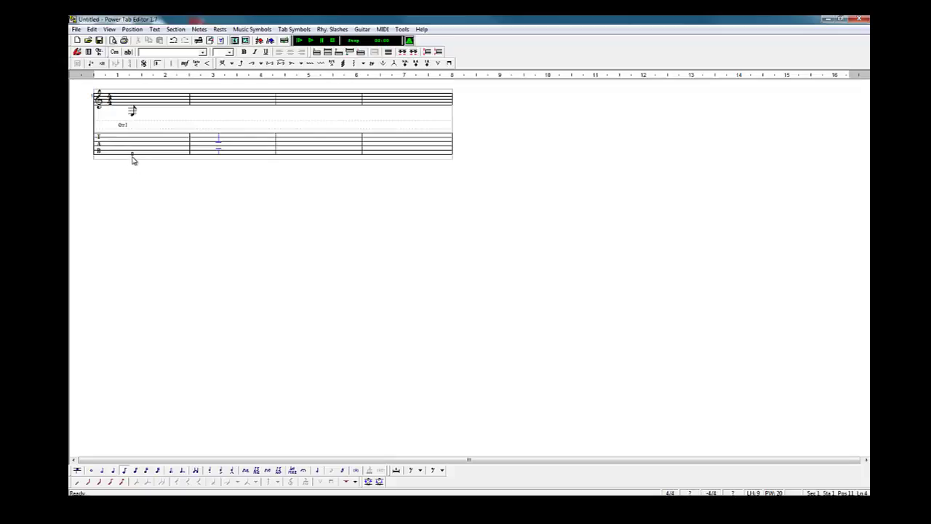
left_click(132, 155)
left_click(218, 155)
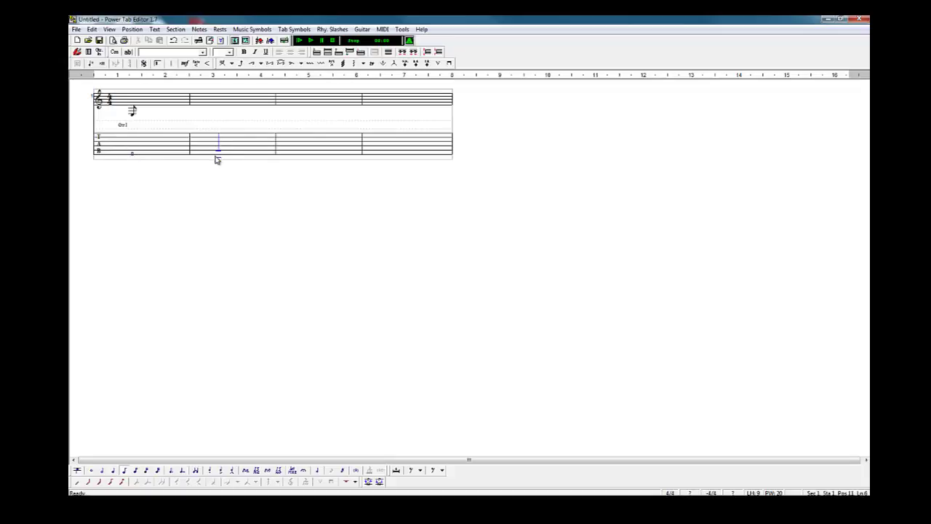
left_click(132, 157)
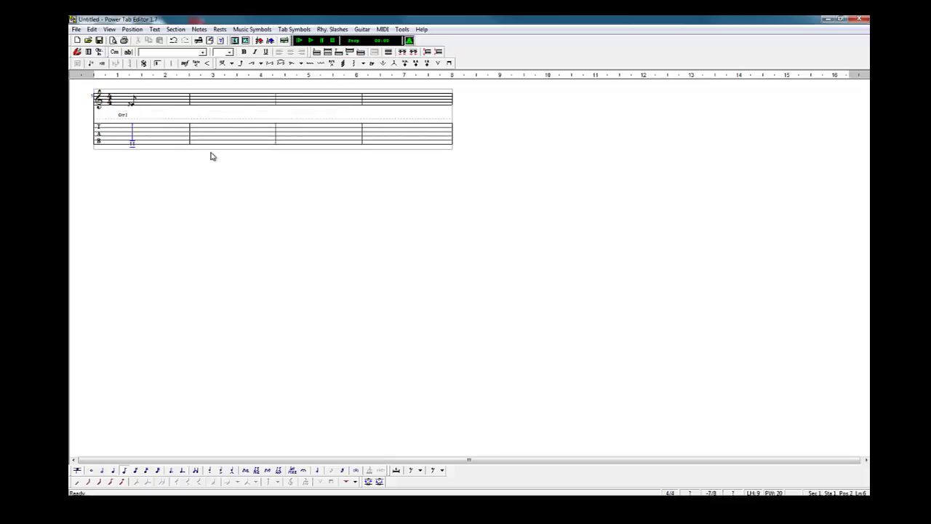
key("3")
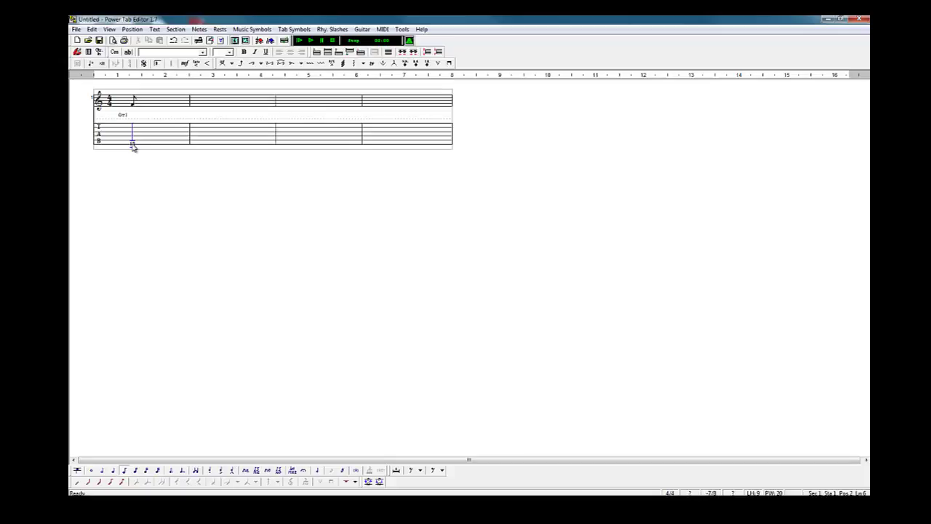
Step: Delete the fret-13 note and stack frets 1 and 2 on adjacent strings as a chord
key("Delete")
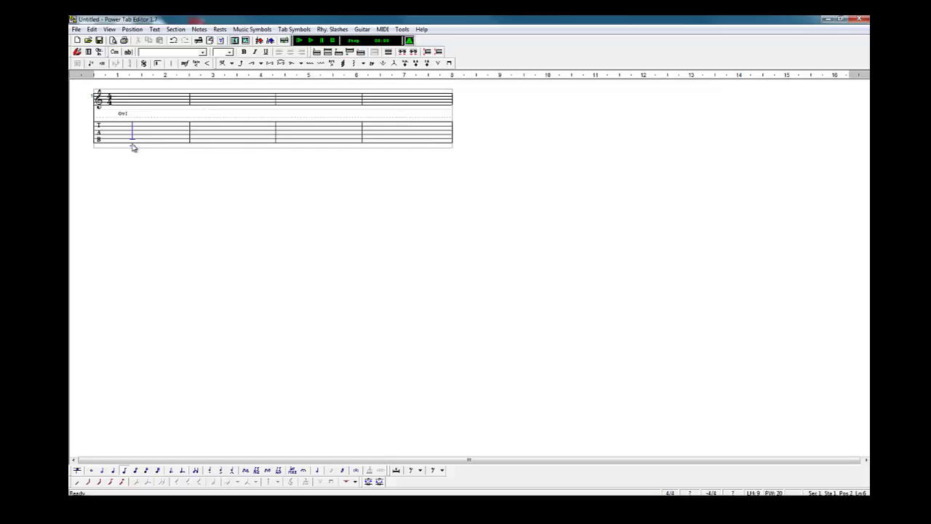
type("1")
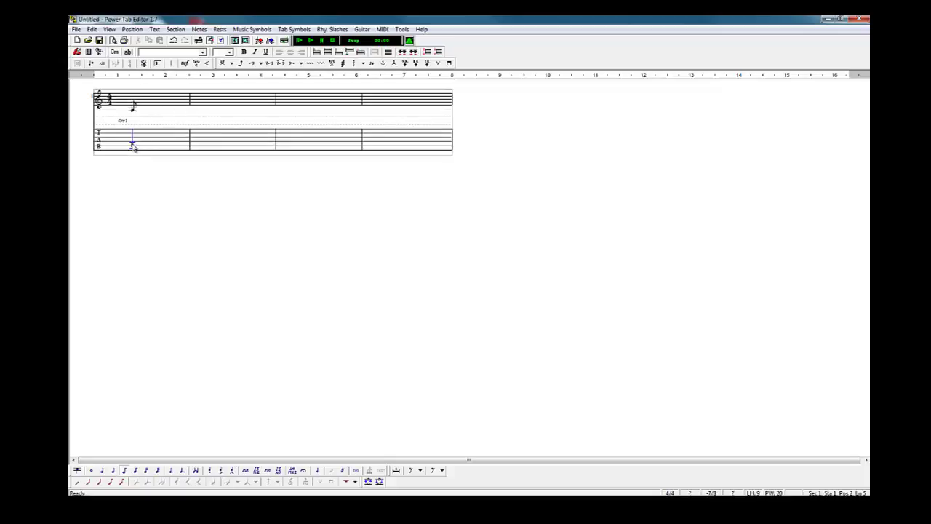
key("Down")
type("2")
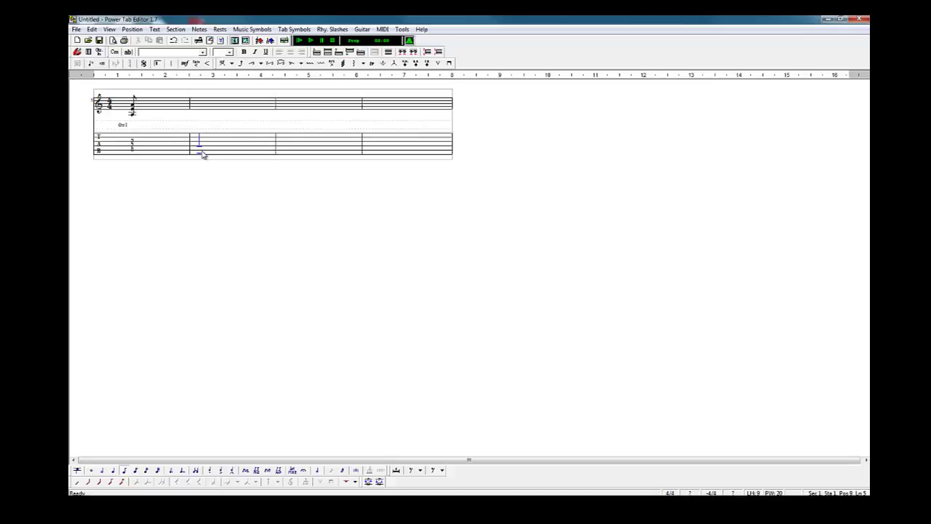
Step: Delete each note of the bar 1 chord and enter a single fret-5 note instead
left_click(131, 153)
key("Delete")
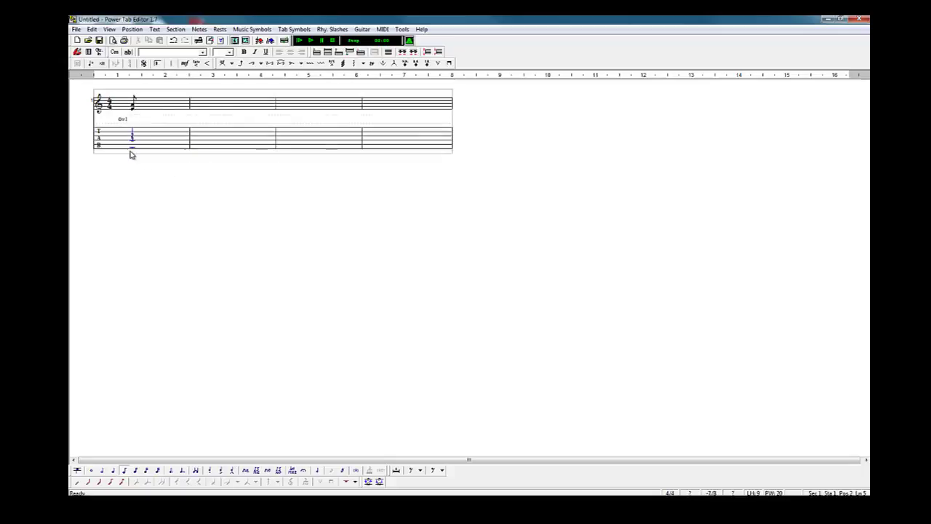
key("Up")
key("Delete")
key("Up")
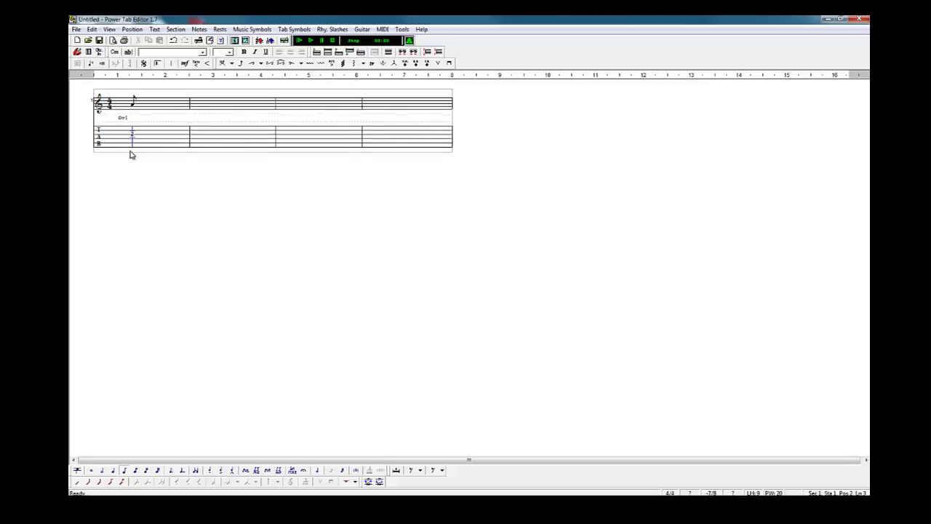
key("Delete")
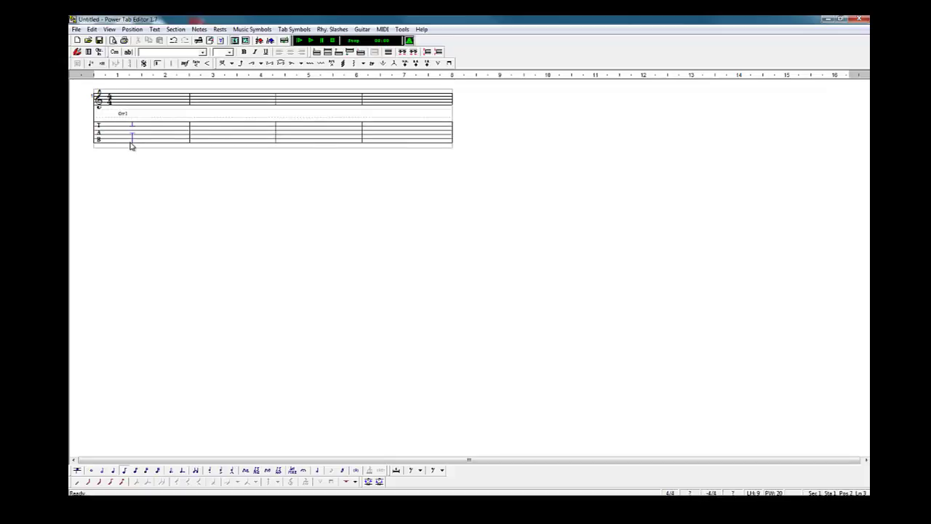
type("5")
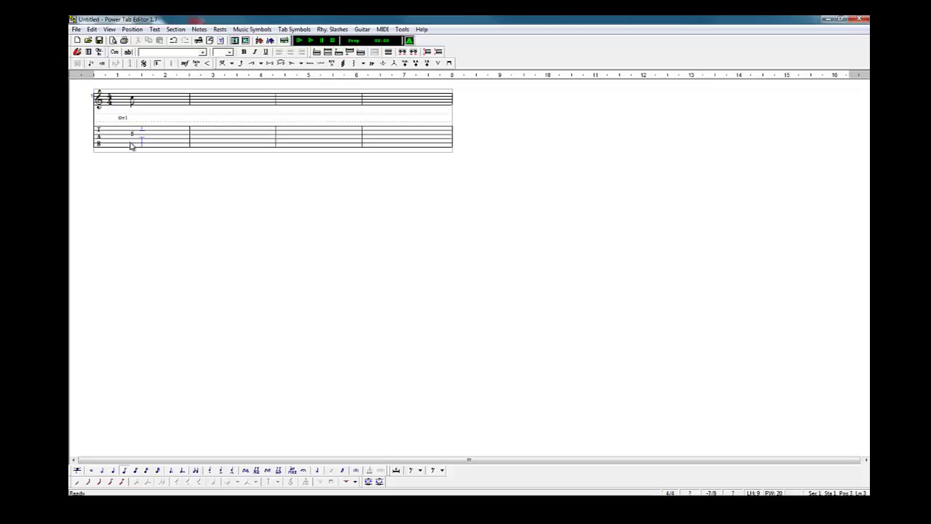
type("5")
Step: Add a hammer-on from the fret-5 note to the 7 note at the start of bar 1
left_click(223, 64)
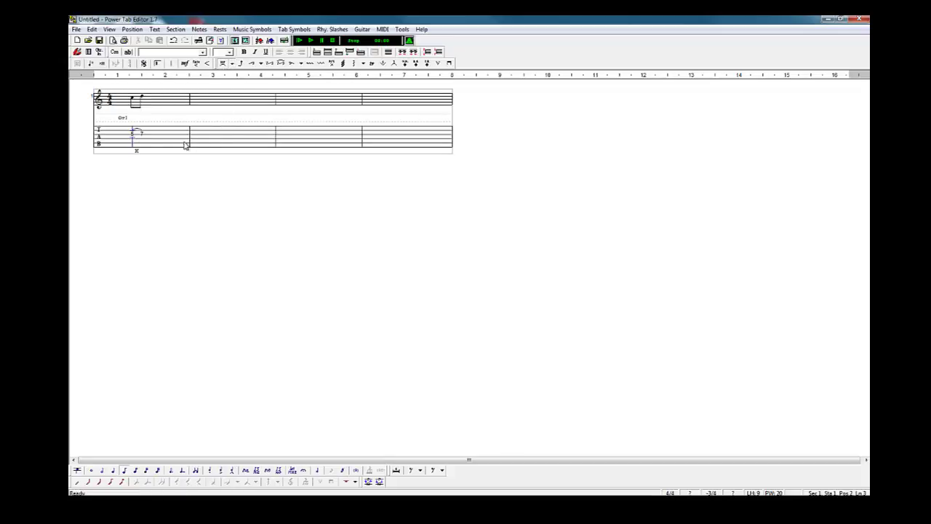
left_click(170, 144)
left_click(133, 139)
key("Up")
key("Up")
left_click(168, 141)
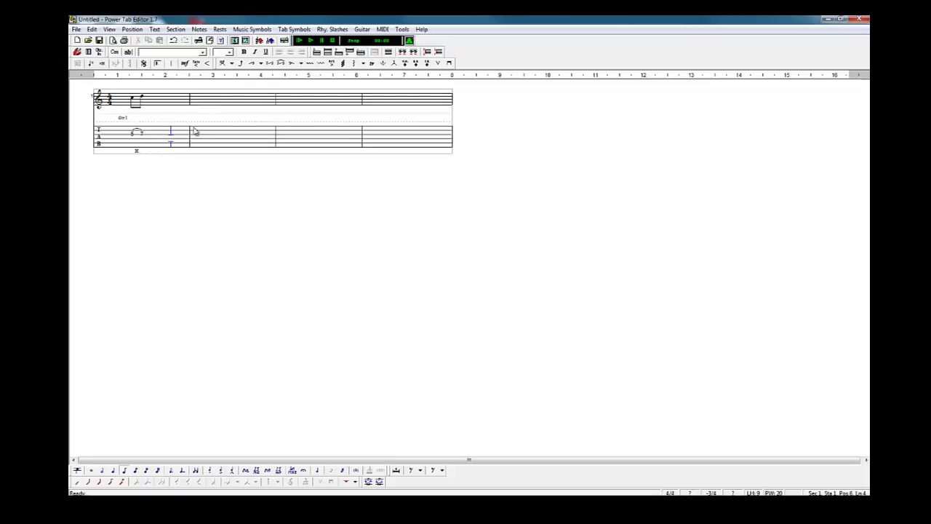
Step: Delete the fret-5 note, its hammer-on and the leftover note from bar 1
left_click(129, 137)
key("Delete")
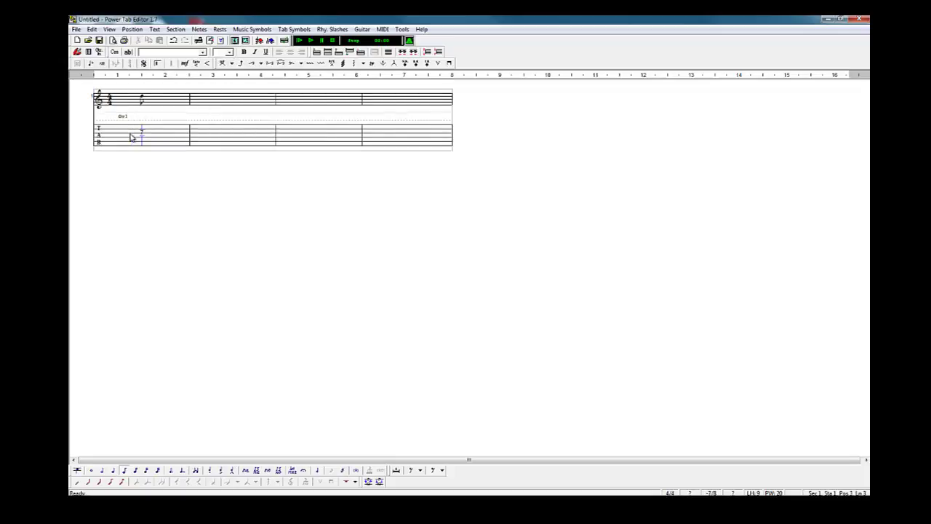
key("Delete")
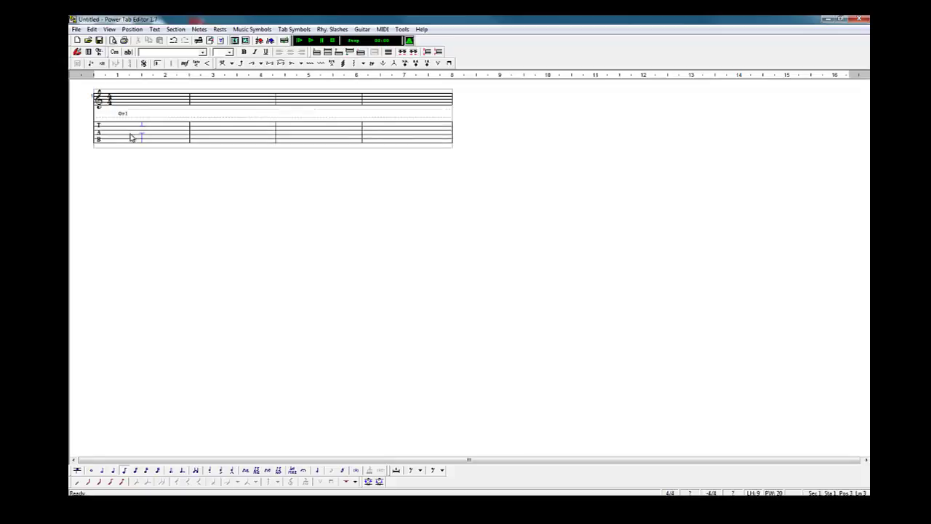
key("Left")
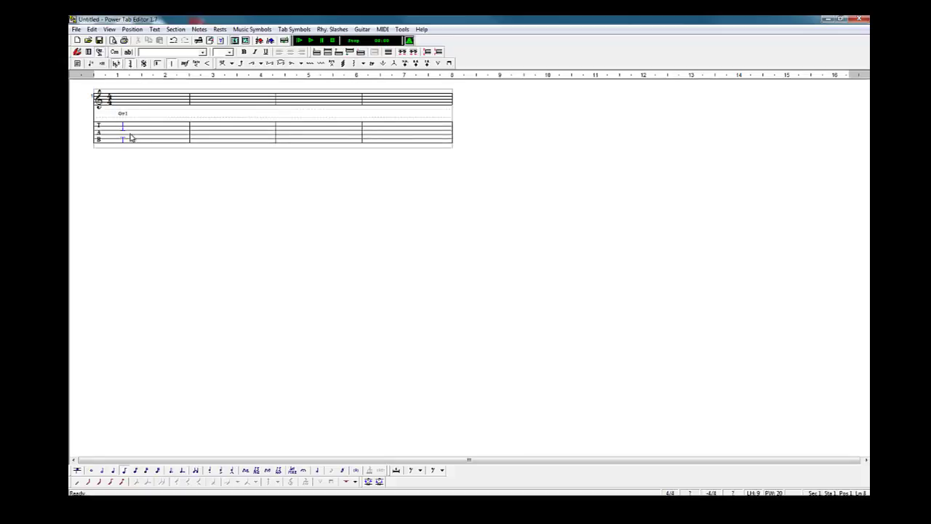
key("Down")
key("Down")
key("Down")
Step: Enter four fret-0 notes on the lowest string, then change their duration together
key("0")
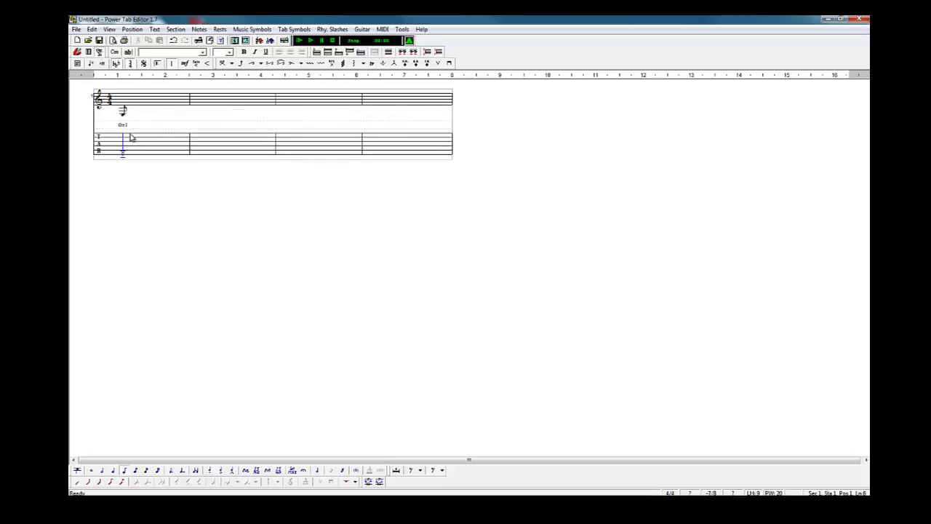
key("Right")
key("0")
key("Right")
key("0")
key("Right")
key("0")
key("Right")
left_click(123, 157)
left_click(150, 159, "shift")
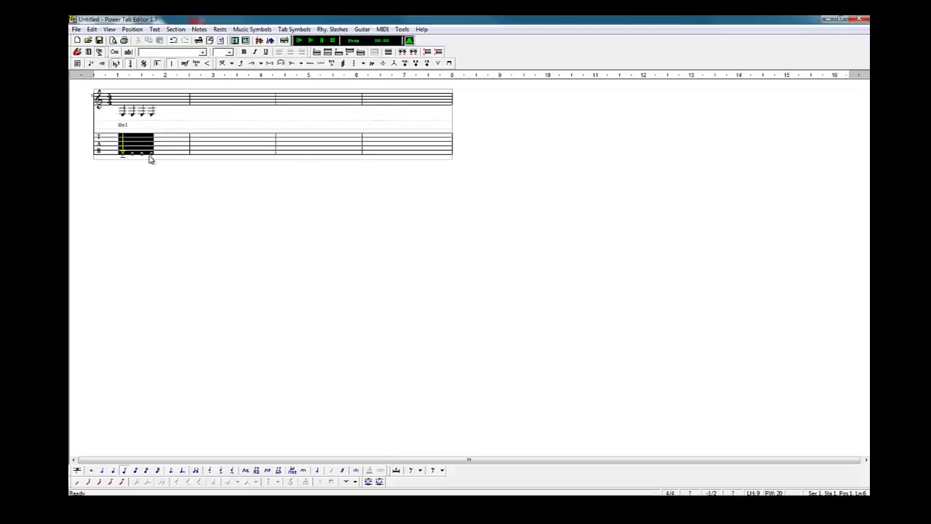
left_click(113, 470)
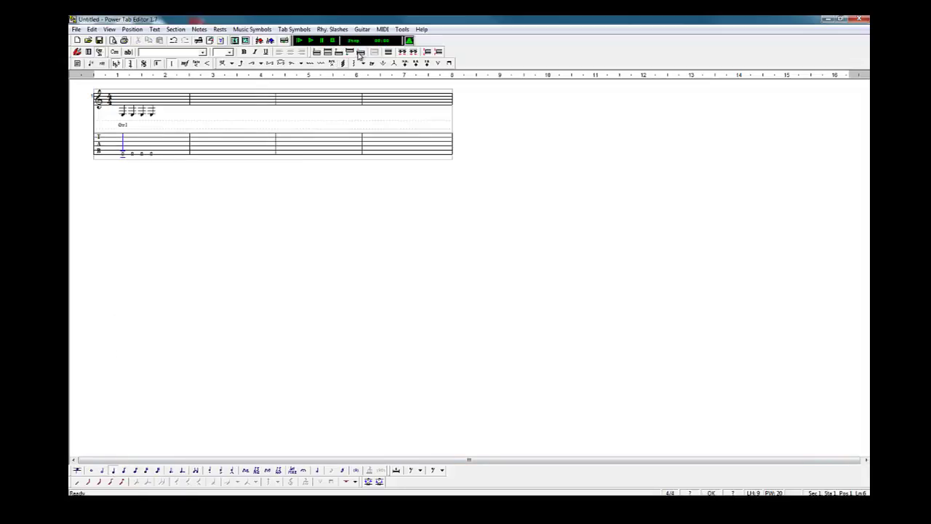
left_click(402, 52)
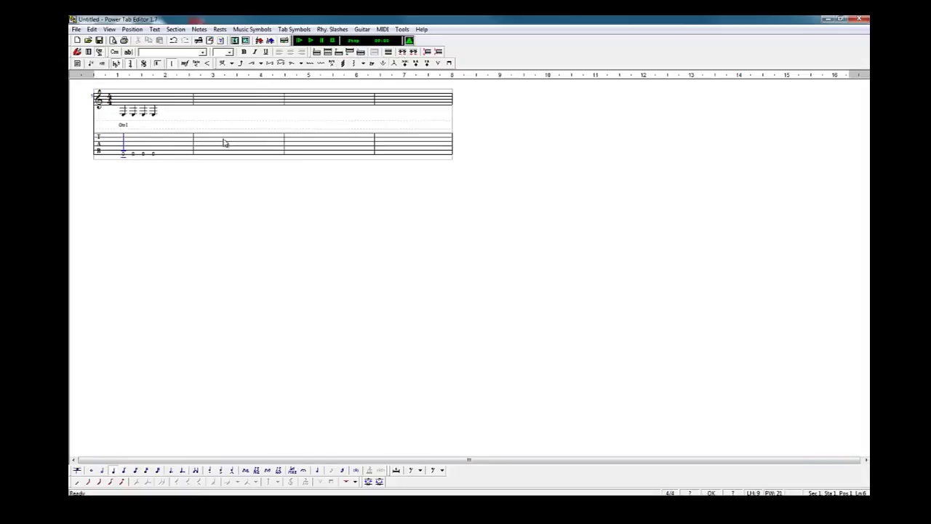
left_click(234, 153)
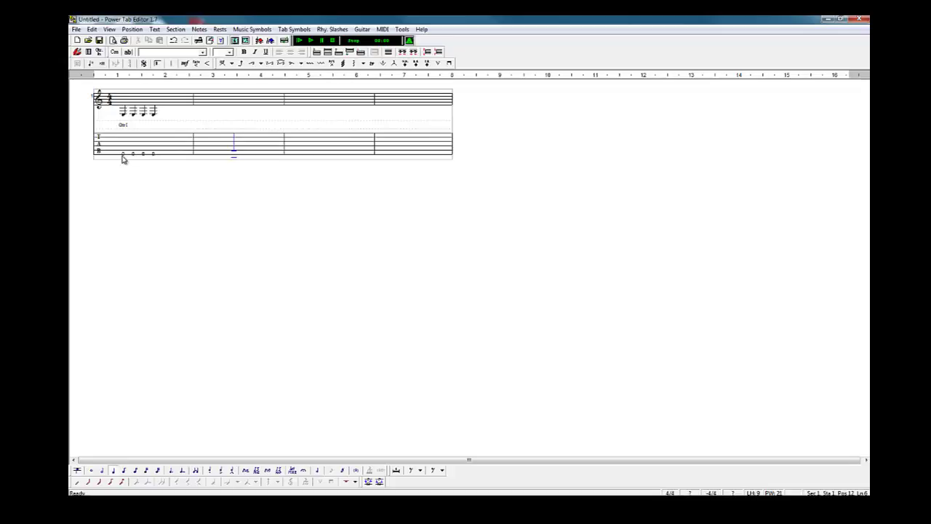
Step: Replace bar 1's notes with four fret-1 quarter notes on the top string
key("Left")
key("Left")
key("Left")
key("Left")
key("Left")
key("Left")
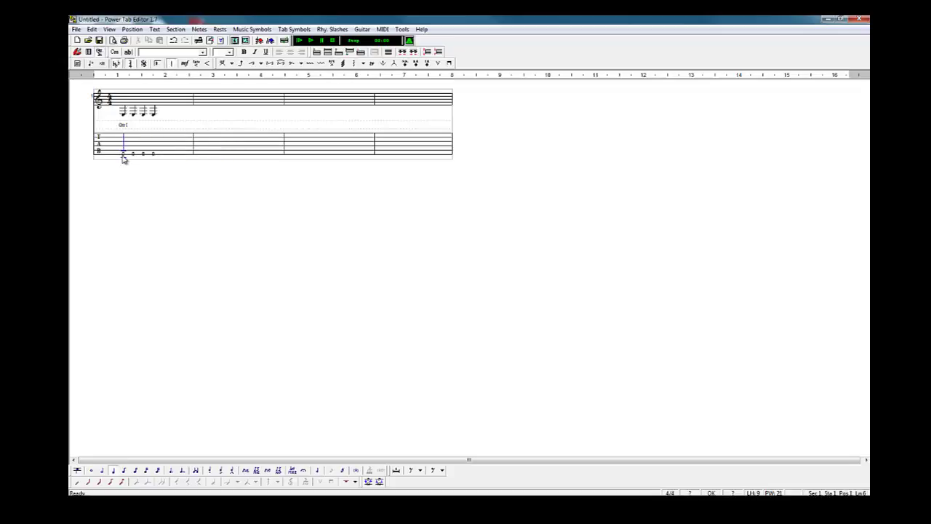
key("Delete")
key("Delete")
key("Delete")
key("Delete")
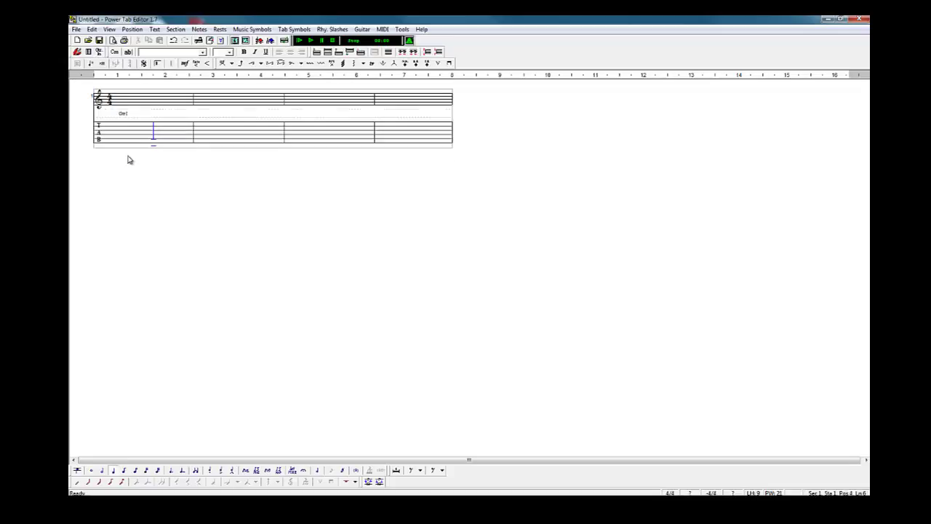
left_click(124, 134)
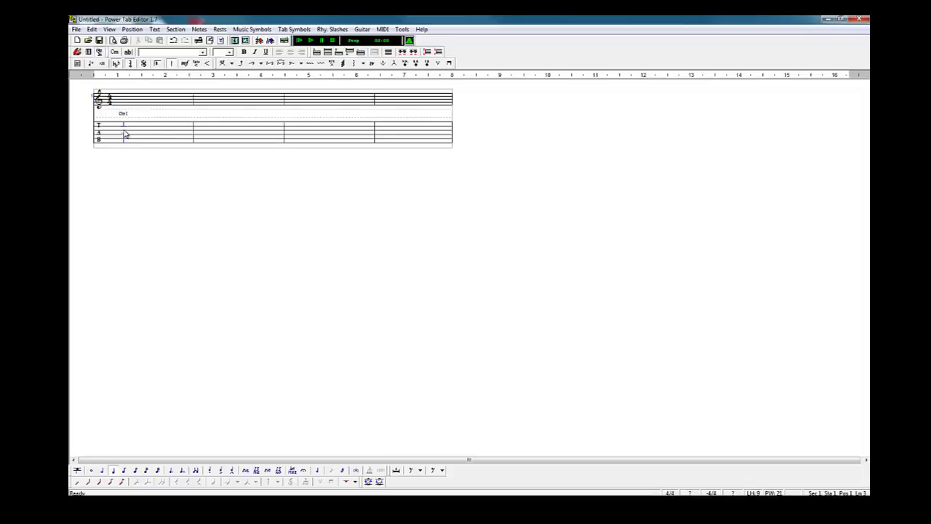
type("0")
key("Right")
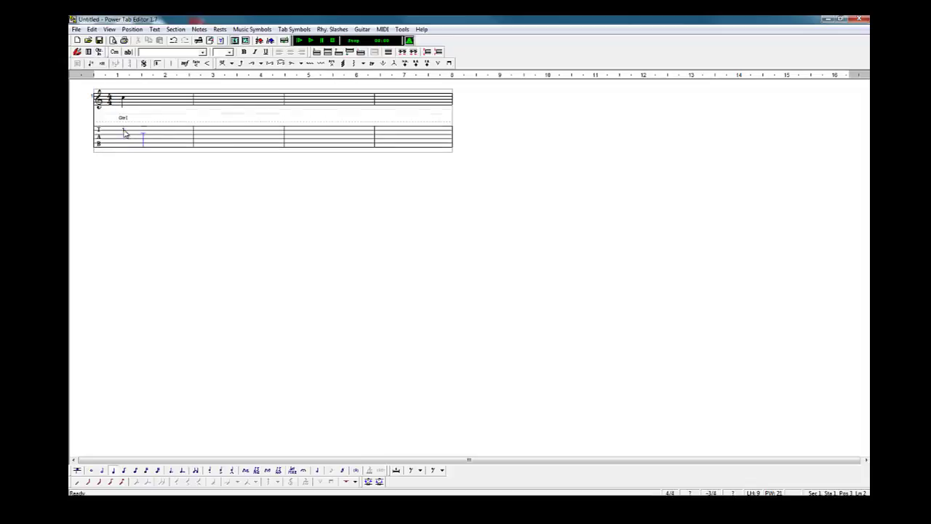
type("0")
key("Right")
type("0")
key("Right")
type("0")
key("Right")
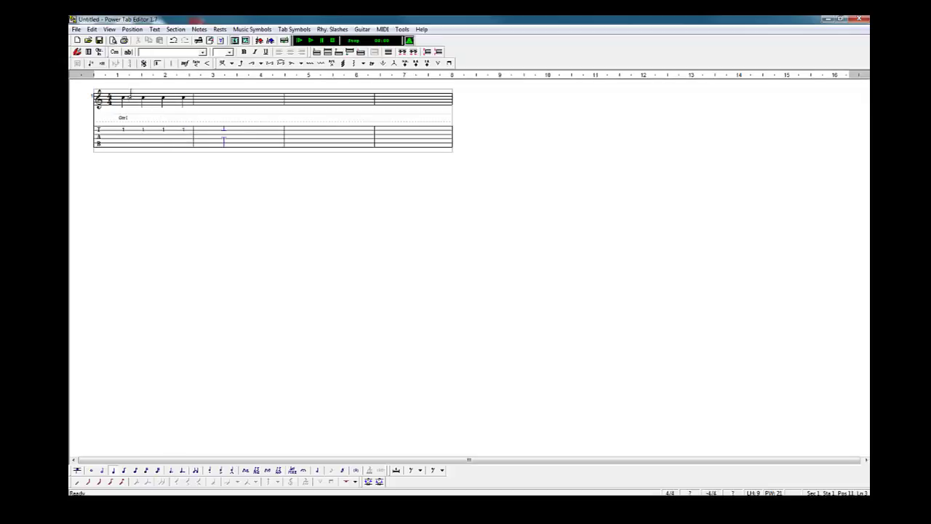
Step: Put a fret 2 on the next string down at bar 1's third beat
left_click(144, 133)
key("Down")
type("0")
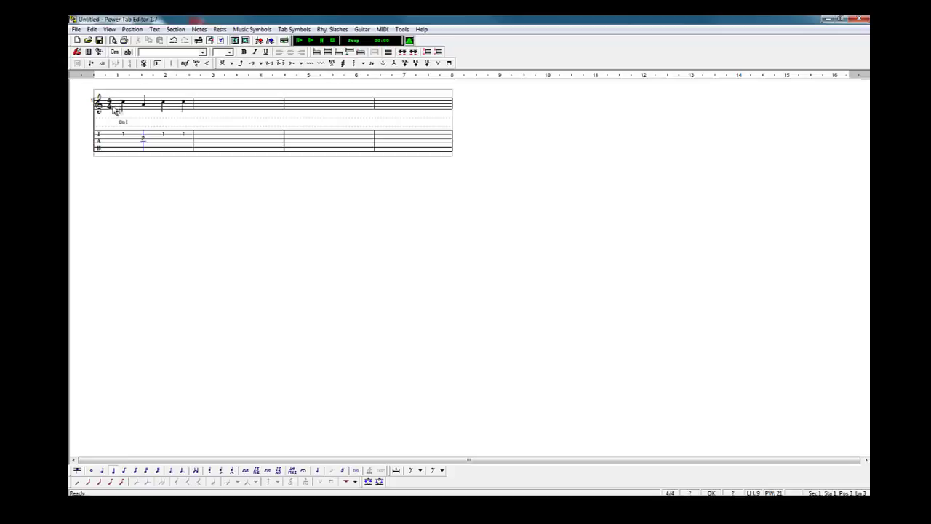
Step: Type fret 1 on the top string for every beat of bars 2, 3 and 4
left_click(203, 139)
type("1")
key("Right")
type("1")
key("Right")
type("1")
key("Right")
type("1")
key("Right")
type("1")
key("Right")
type("1")
key("Right")
type("1")
key("Right")
type("1")
key("Right")
type("1")
key("Right")
type("1")
key("Right")
type("1")
key("Right")
type("1")
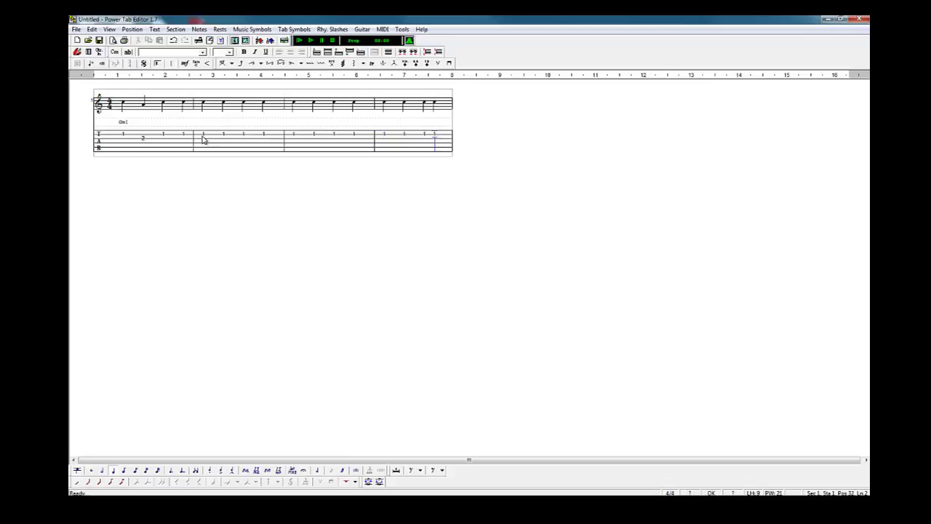
left_click(154, 149)
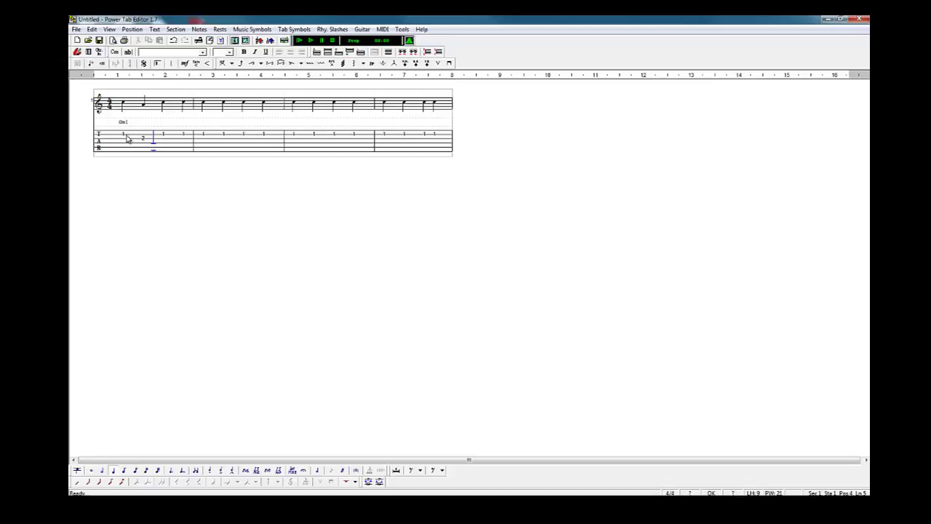
left_click(431, 139)
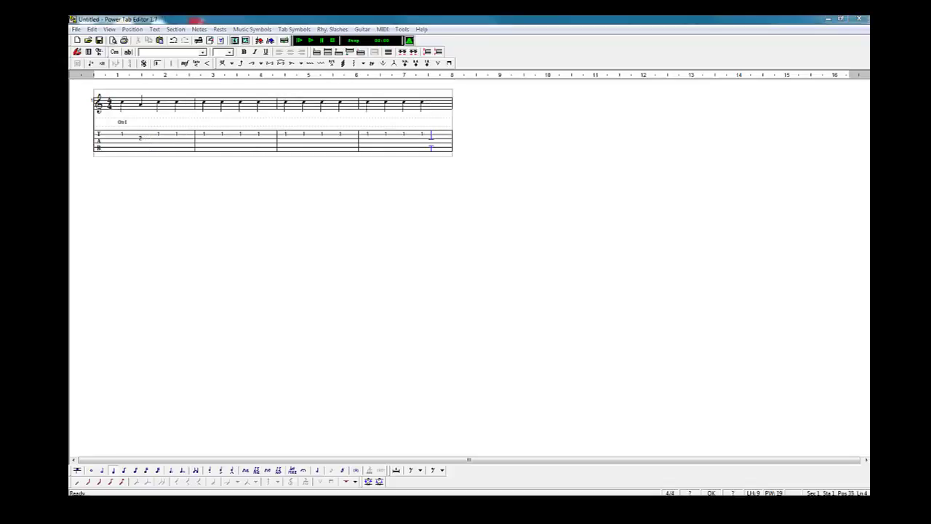
Step: Add a tempo marker at bar 1 and change its BPM from 120 to 80
left_click(121, 135)
left_click(251, 29)
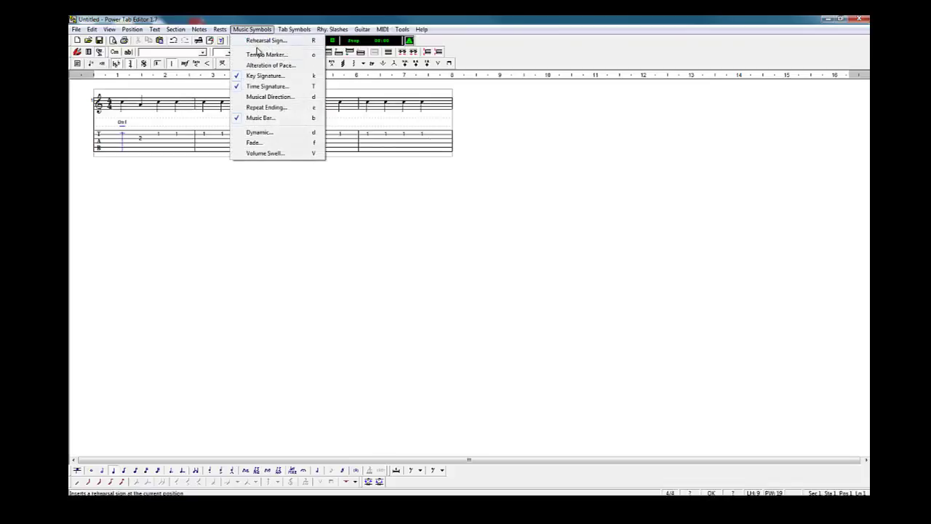
left_click(264, 55)
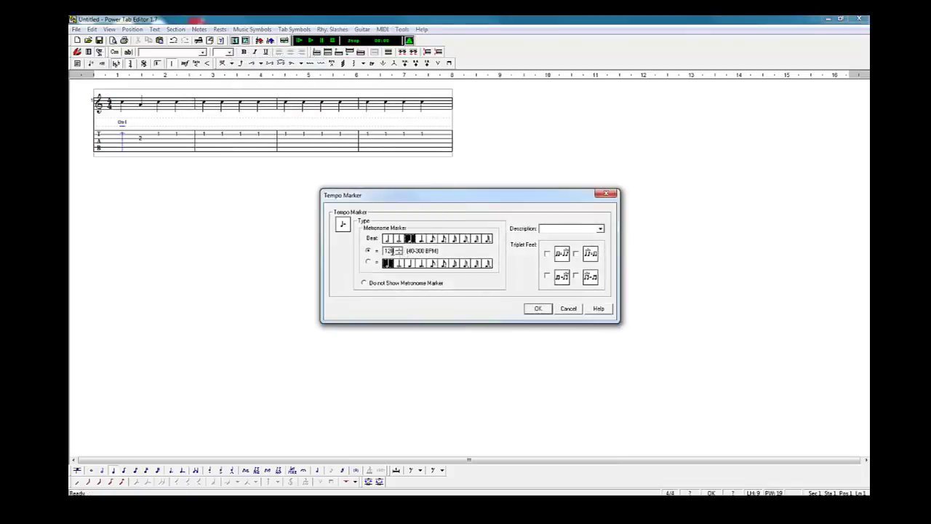
double_click(390, 250)
type("80")
key("Return")
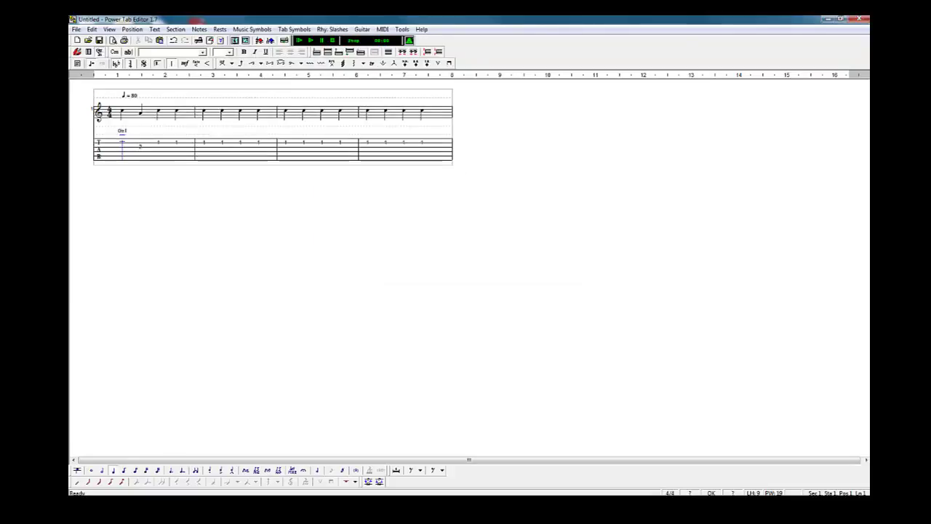
left_click(123, 148)
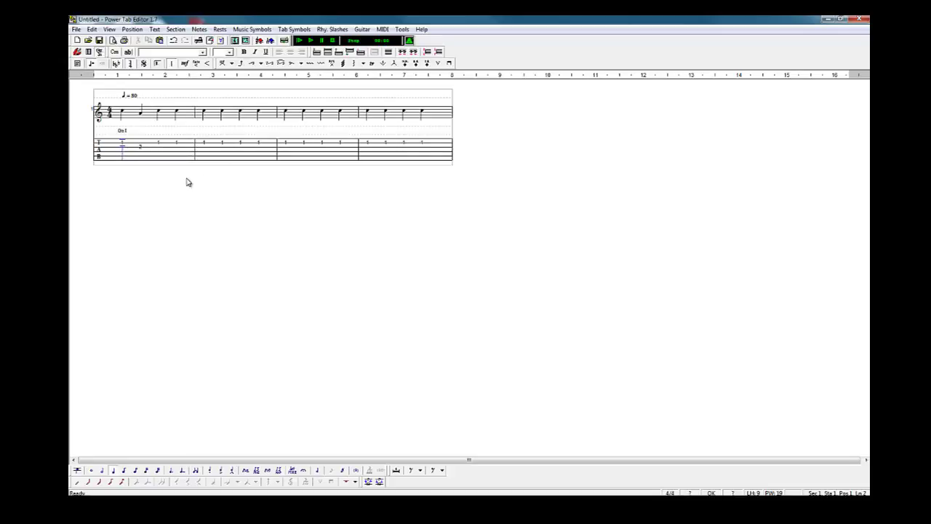
left_click(139, 150)
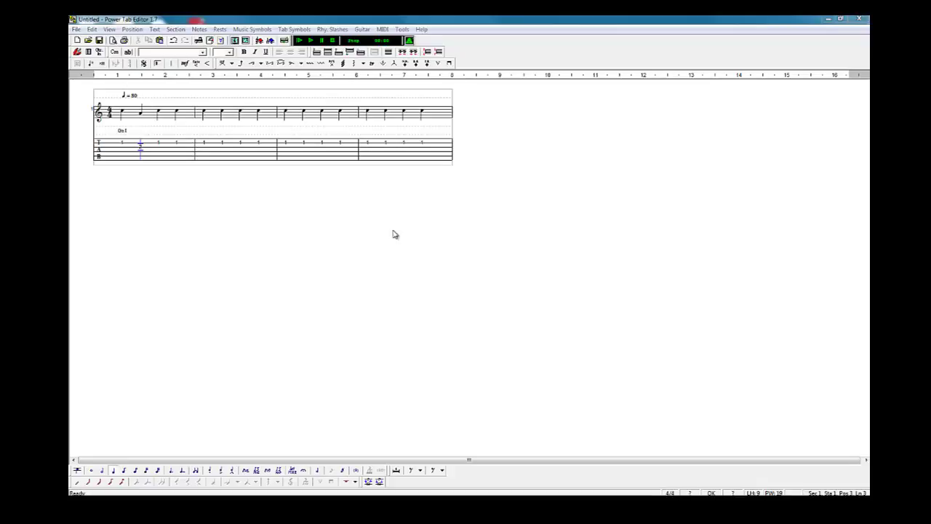
left_click(125, 149)
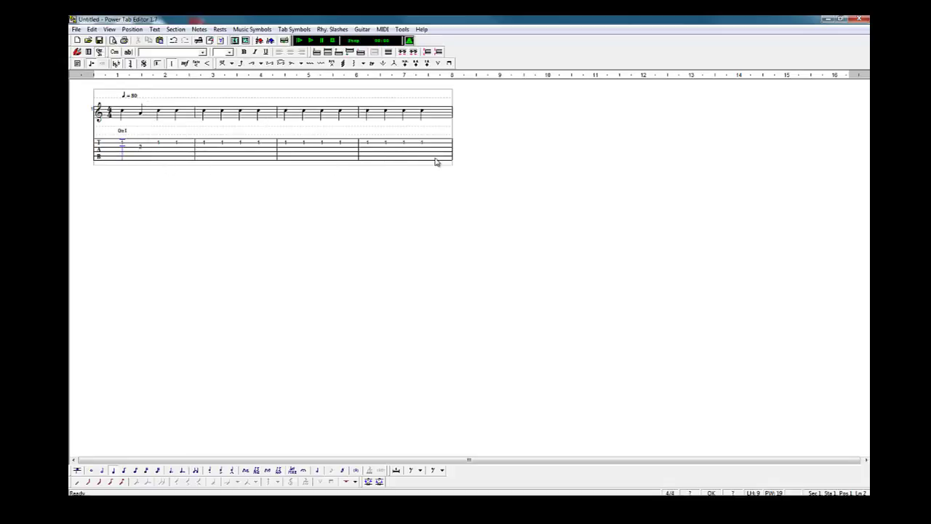
Step: Add a new system after the last bar and enter a fret-1 note at its start
left_click(394, 151)
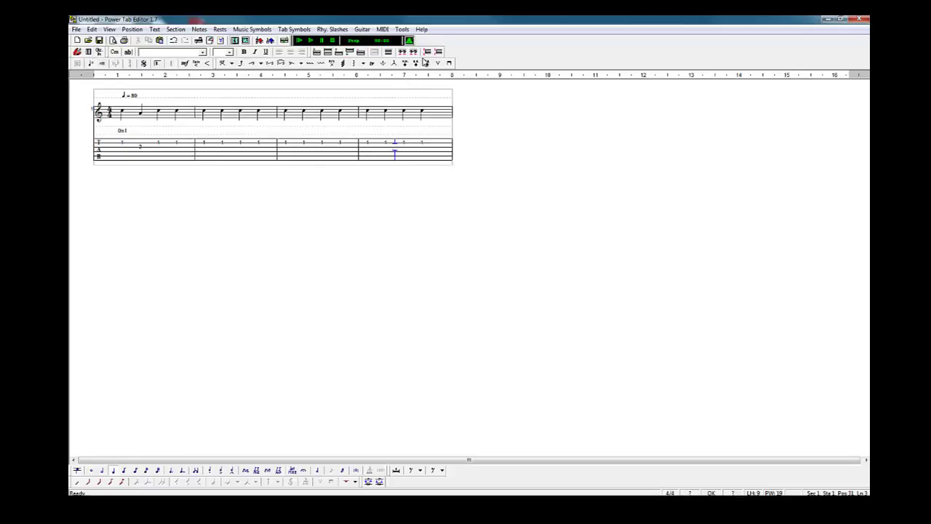
left_click(350, 52)
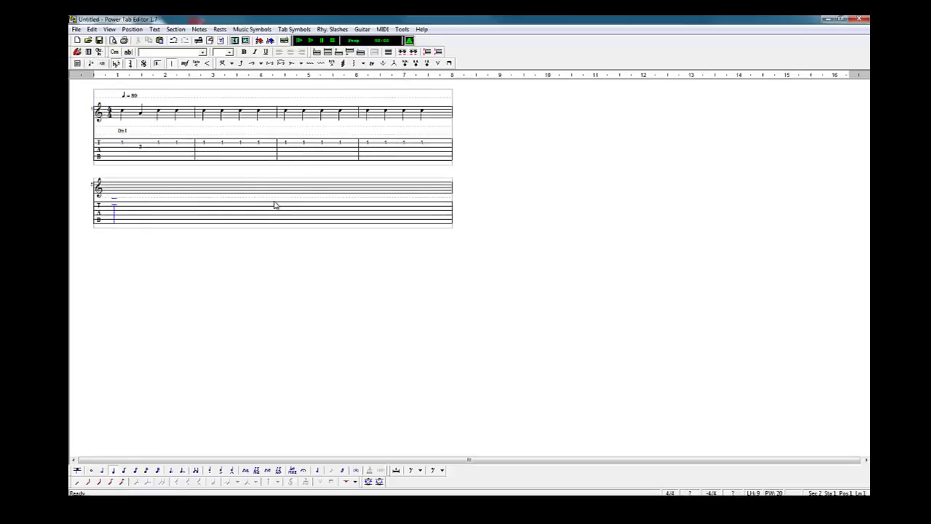
left_click(122, 145)
left_click(112, 214)
key("1")
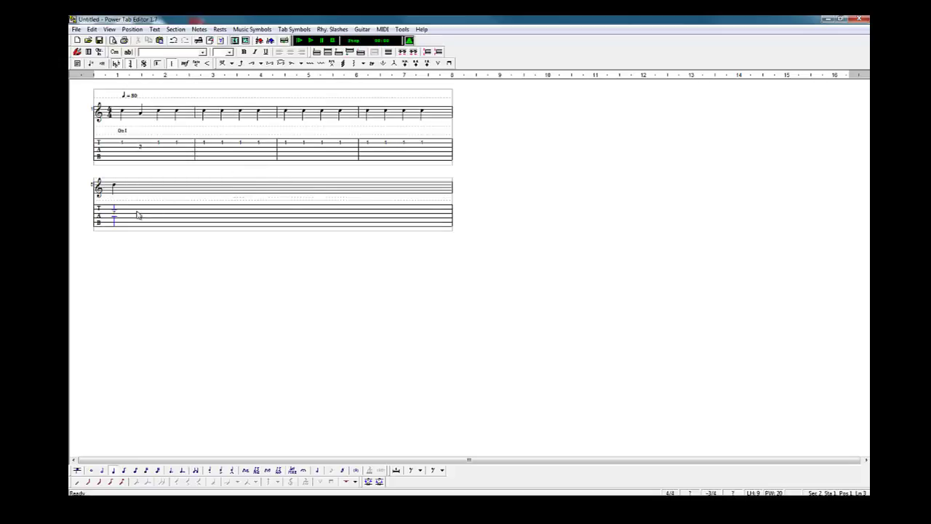
Step: Apply a Full bend to the opening note of the second system
left_click(241, 63)
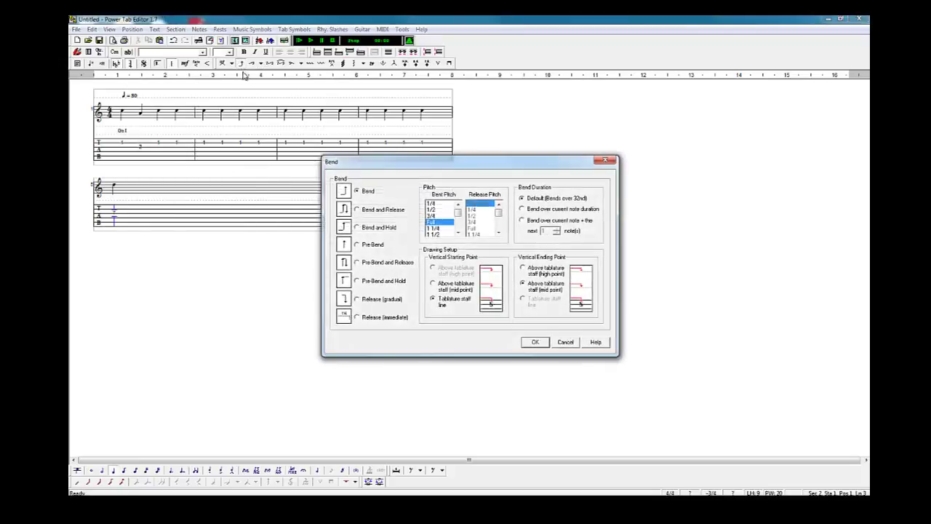
left_click(532, 345)
left_click(239, 226)
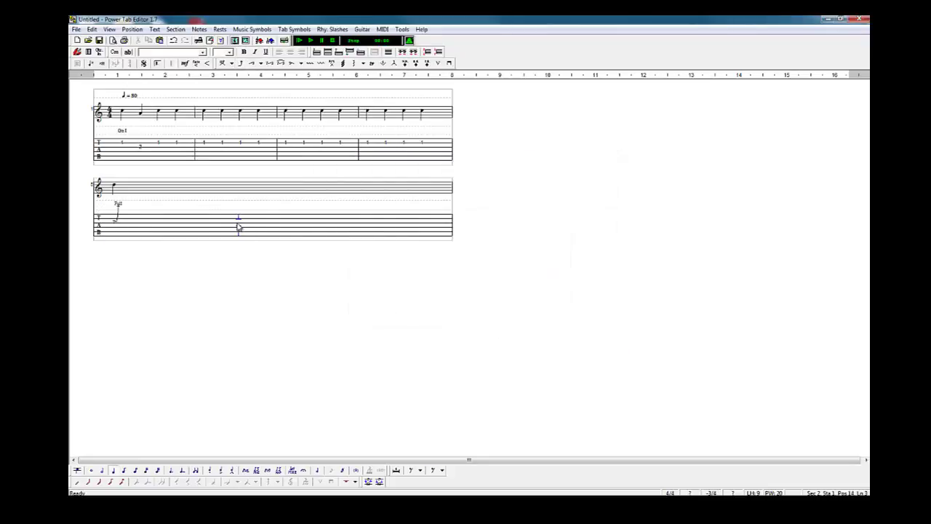
left_click(115, 225)
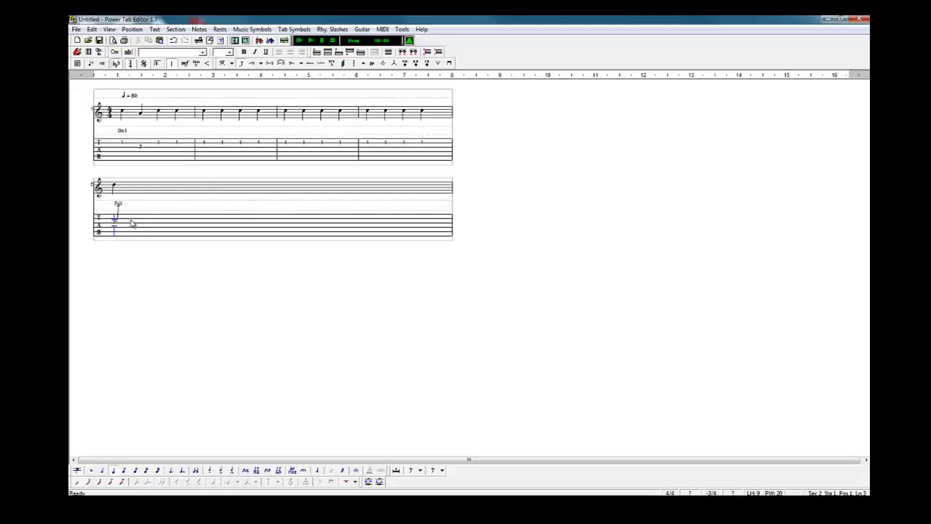
Step: Remove the bend, leaving a plain fret-7 note on the second string
left_click(251, 64)
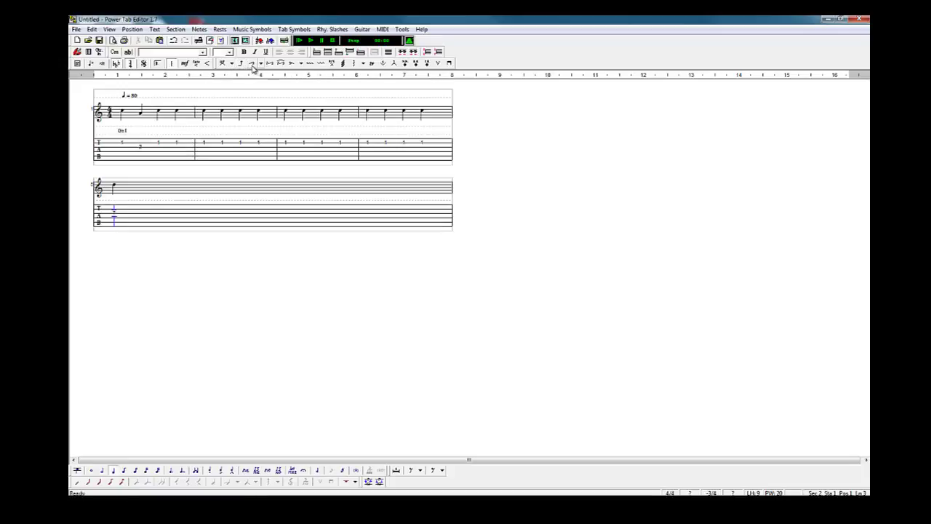
left_click(202, 229)
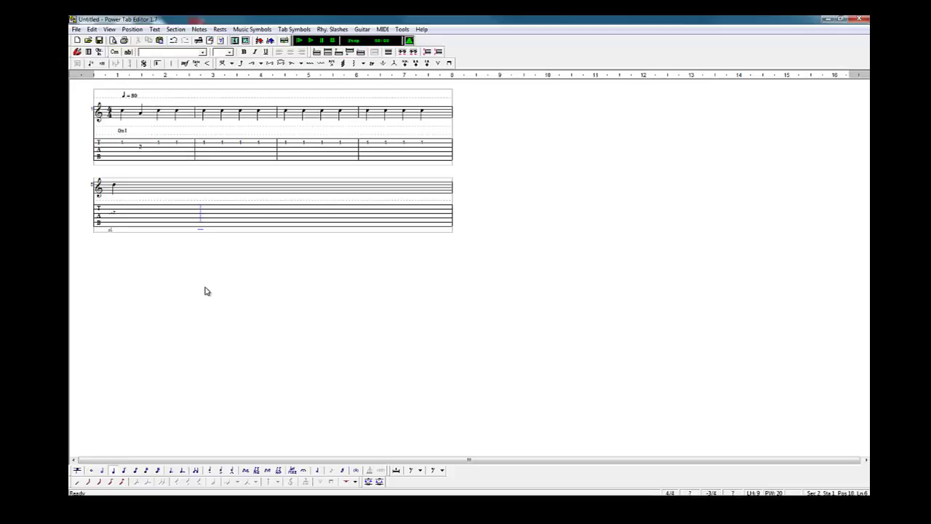
Step: Add a vibrato line to the opening note and enter a second fret-7 note after it
left_click(114, 214)
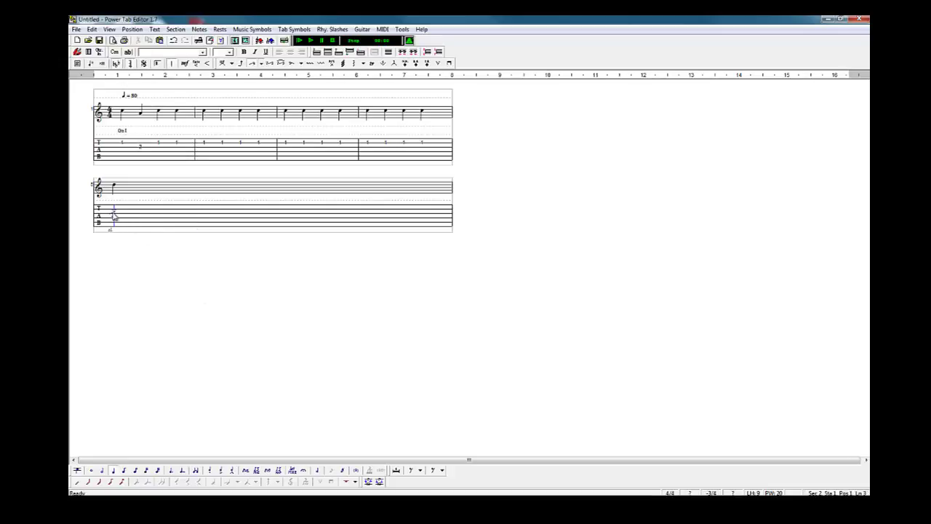
left_click(311, 66)
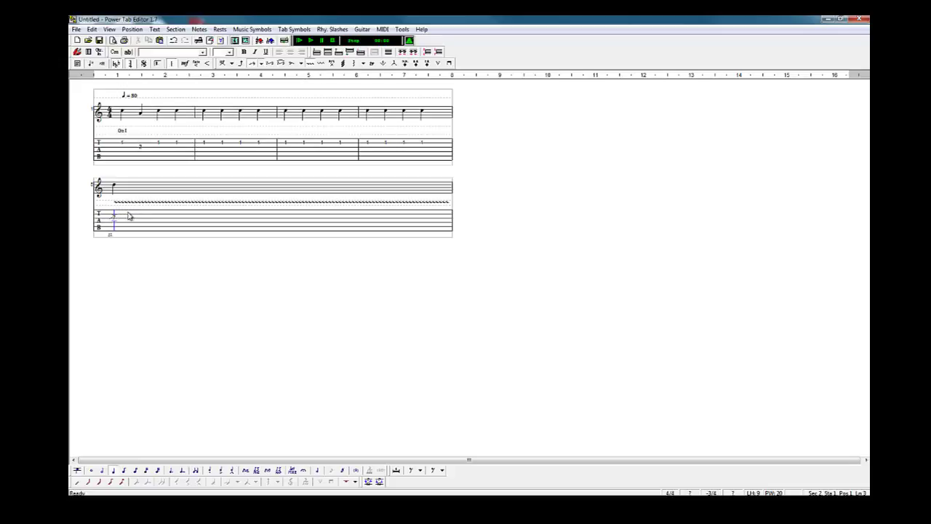
left_click(142, 219)
key("7")
key("Left")
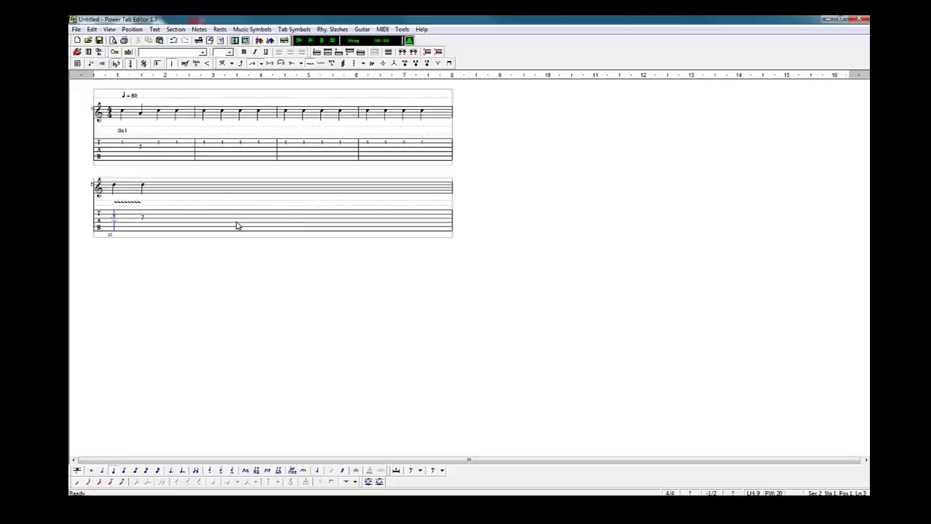
left_click(201, 221)
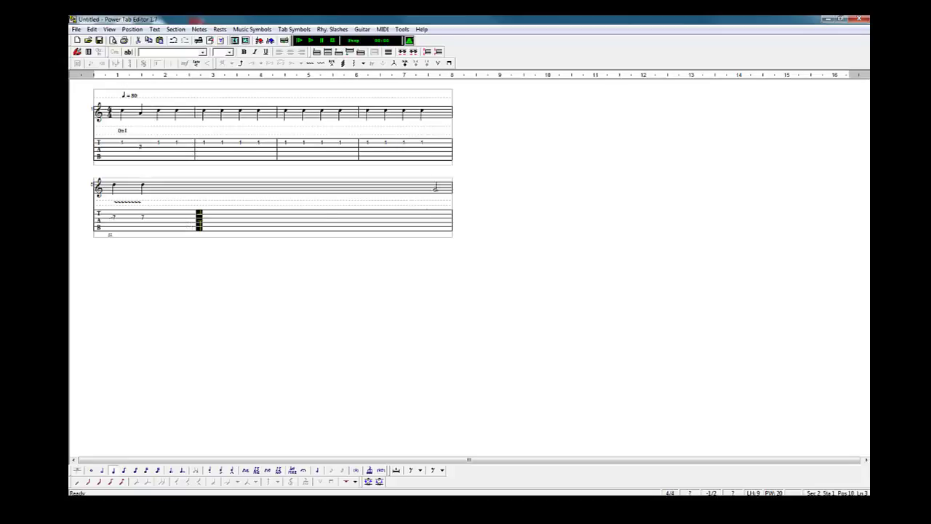
Step: Paste the remaining fret-7 notes to fill the bar, then palm-mute its third and fourth notes
key("ctrl+v")
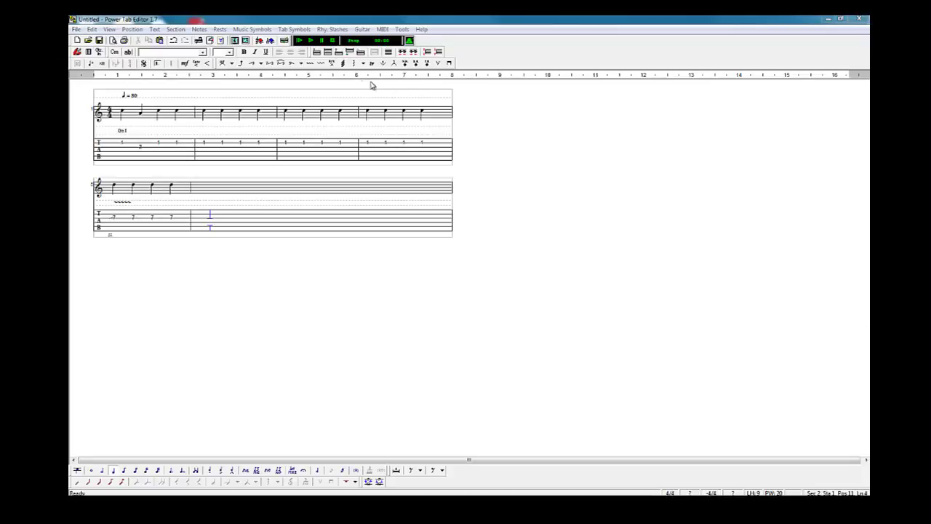
left_click(154, 223)
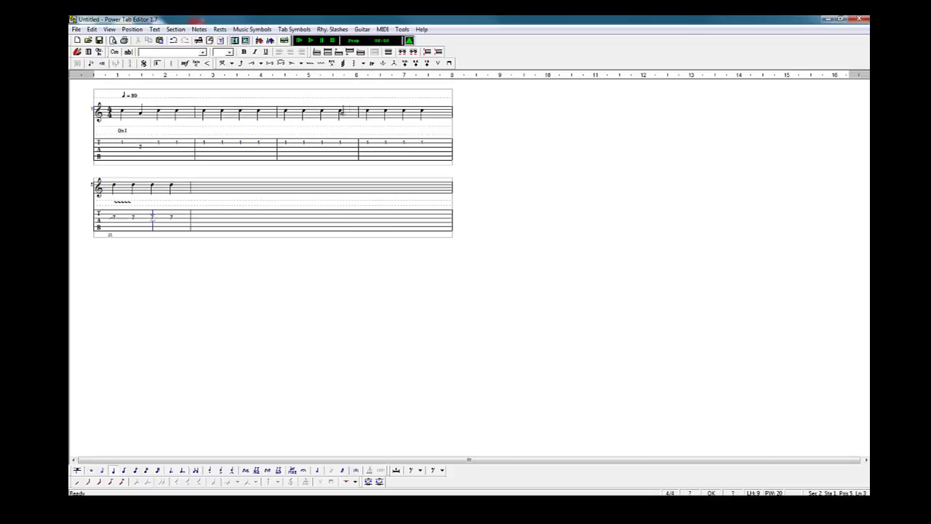
left_click(332, 64)
left_click(175, 217)
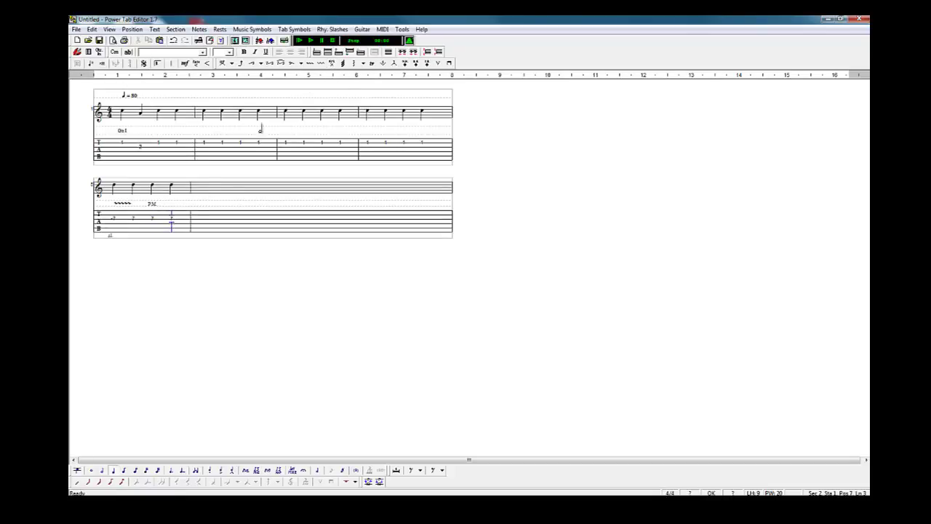
left_click(332, 64)
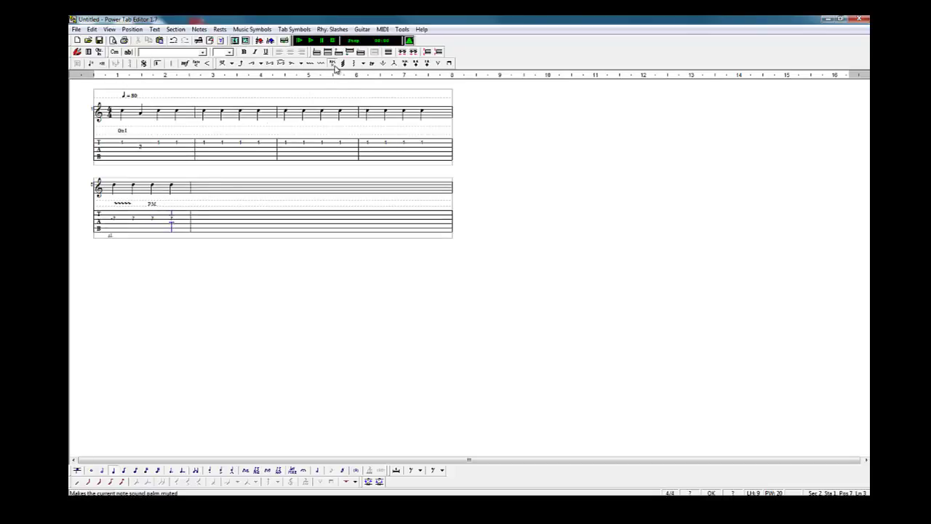
left_click(209, 221)
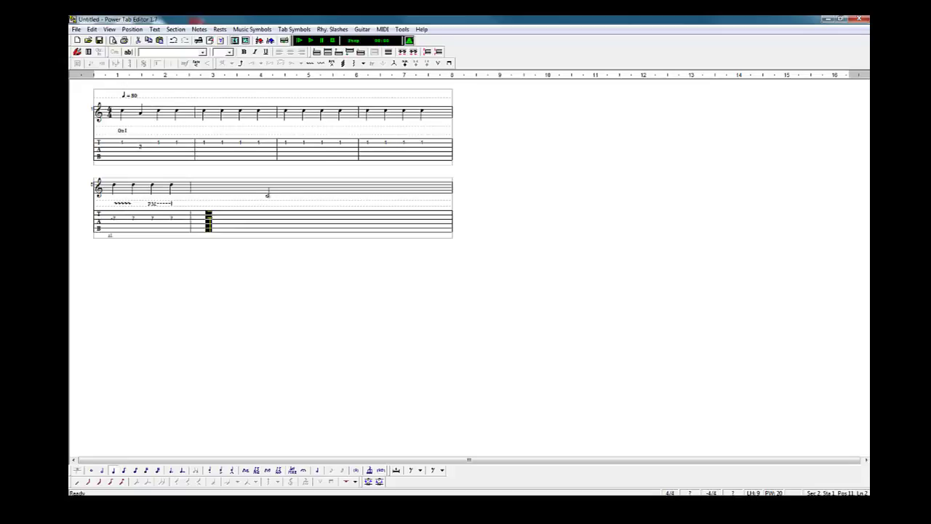
left_click(209, 215)
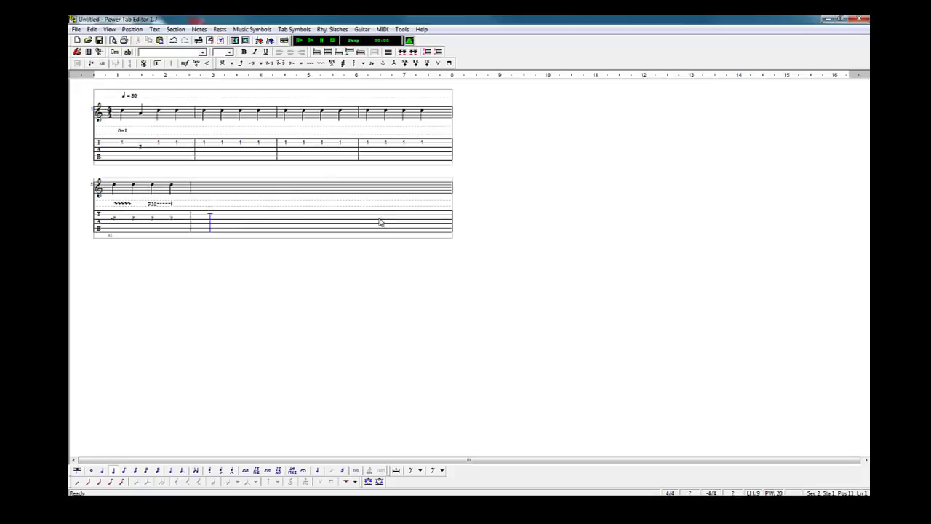